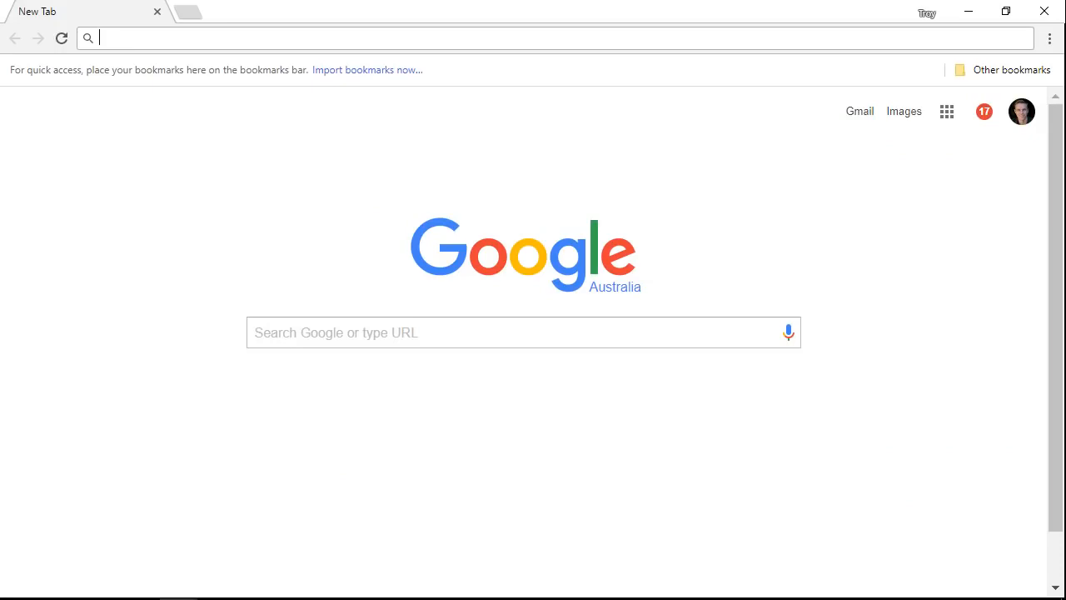
Open the unifi.ubnt.com website in the browser.
text(unifi)
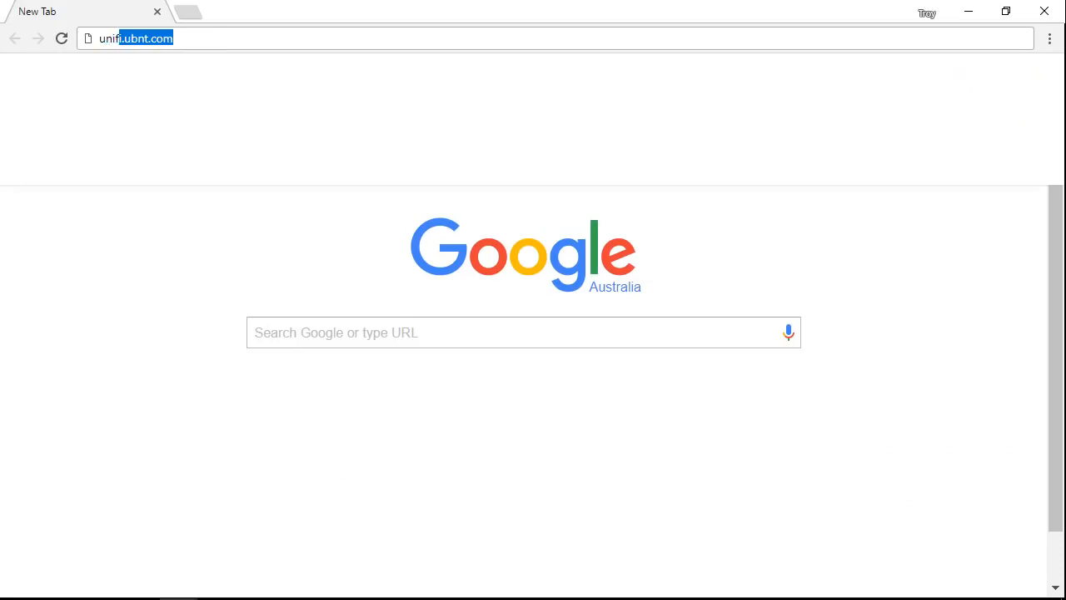
key(Return)
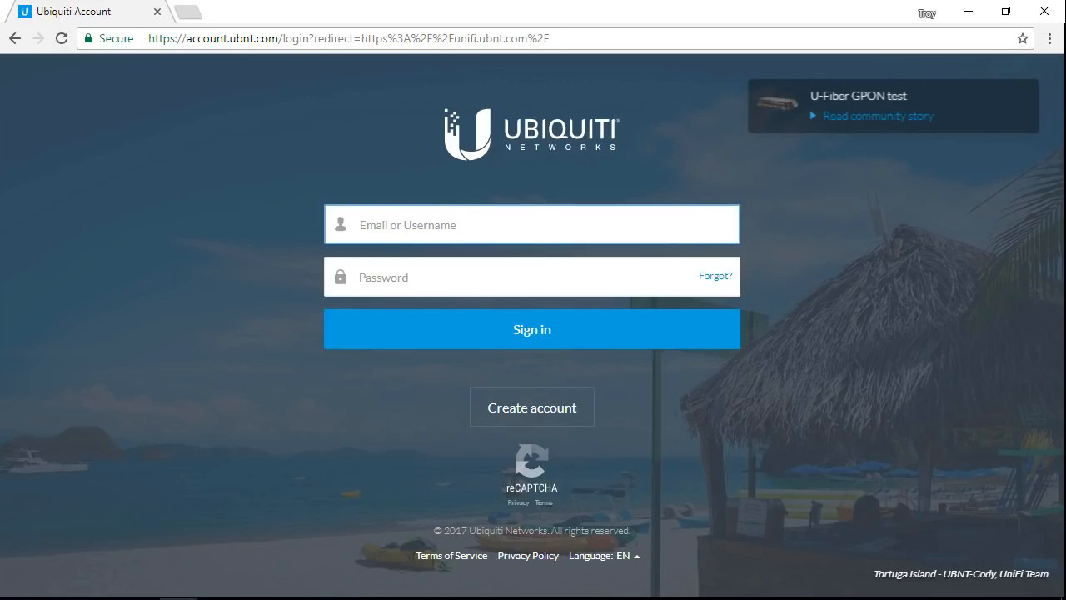
Sign in to the Ubiquiti account with the saved e-mail and password, and submit the 2FA token.
key(ctrl+backslash)
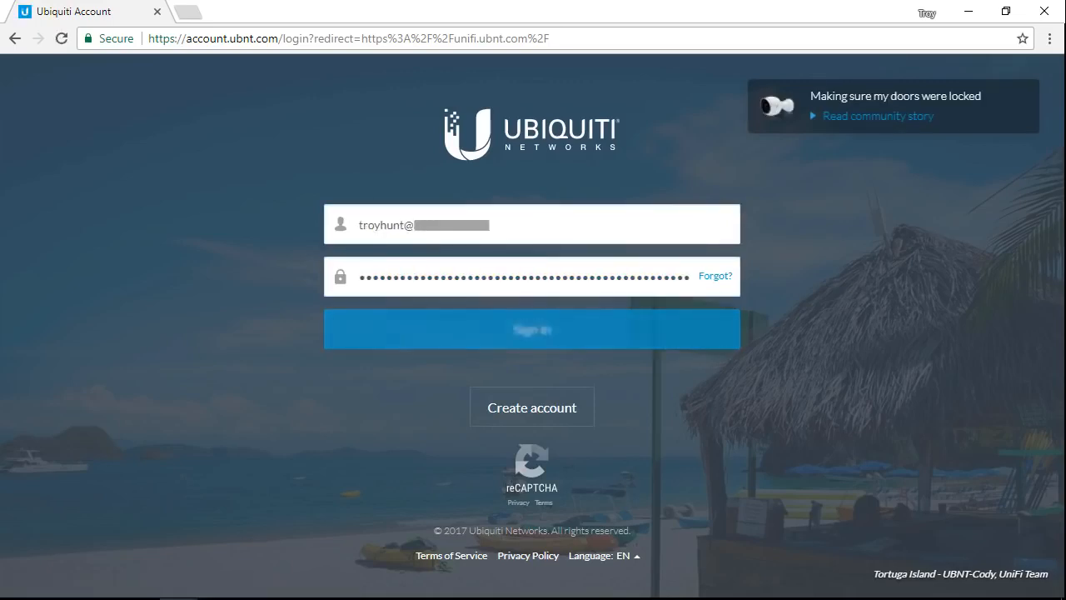
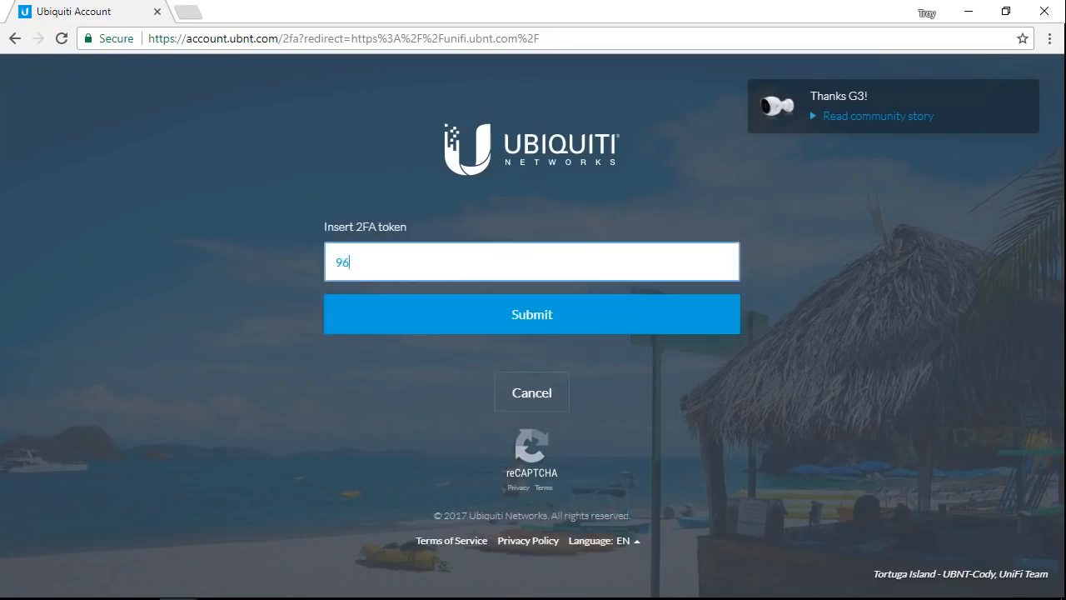
key(Return)
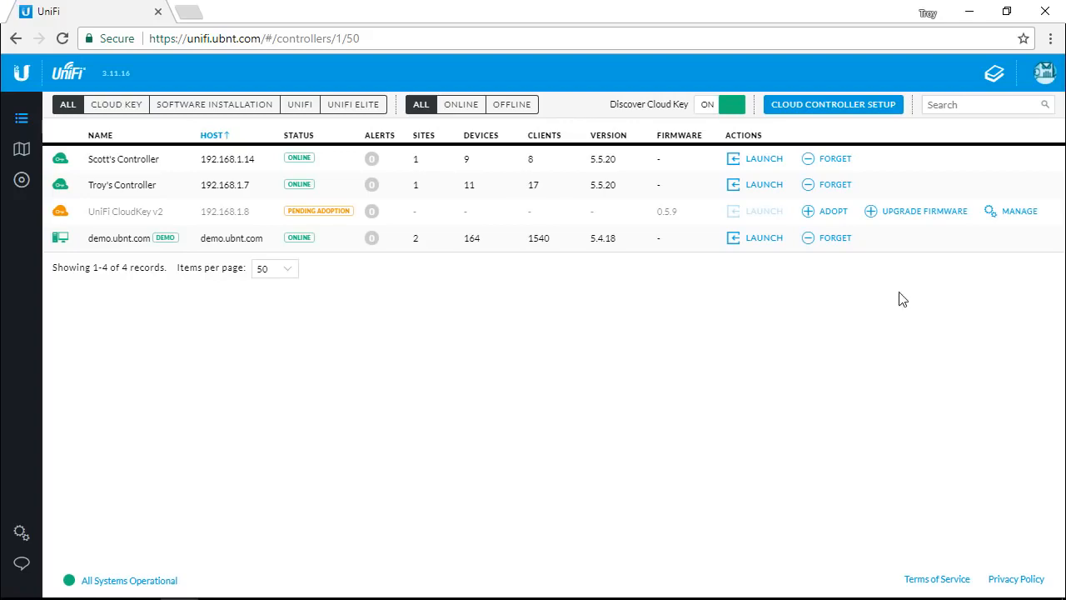
Start adopting the UniFi CloudKey v2 pending adoption and upgrade its firmware.
click(829, 218)
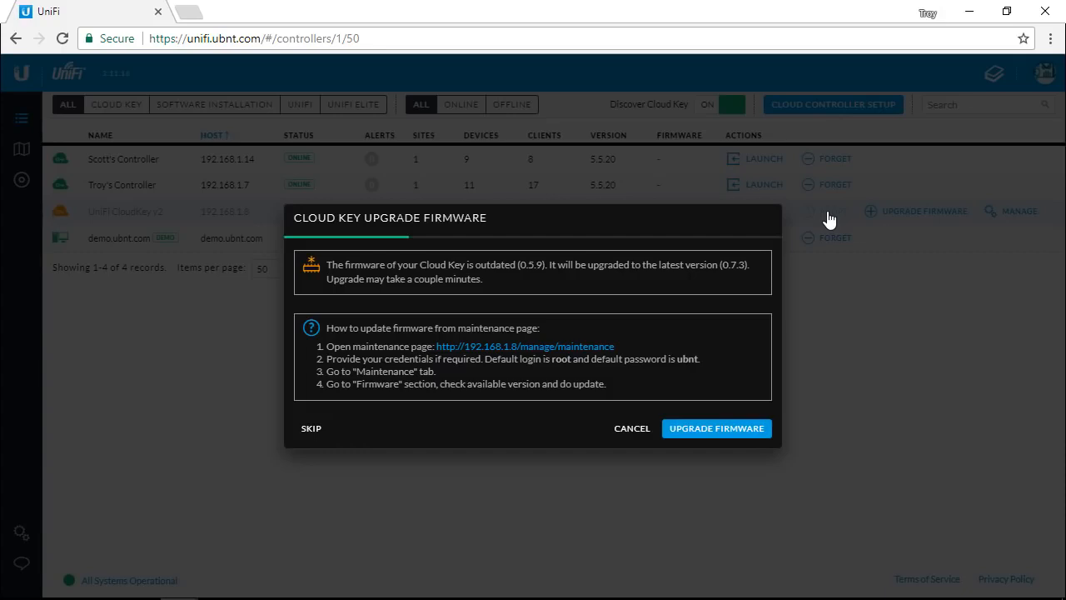
click(741, 431)
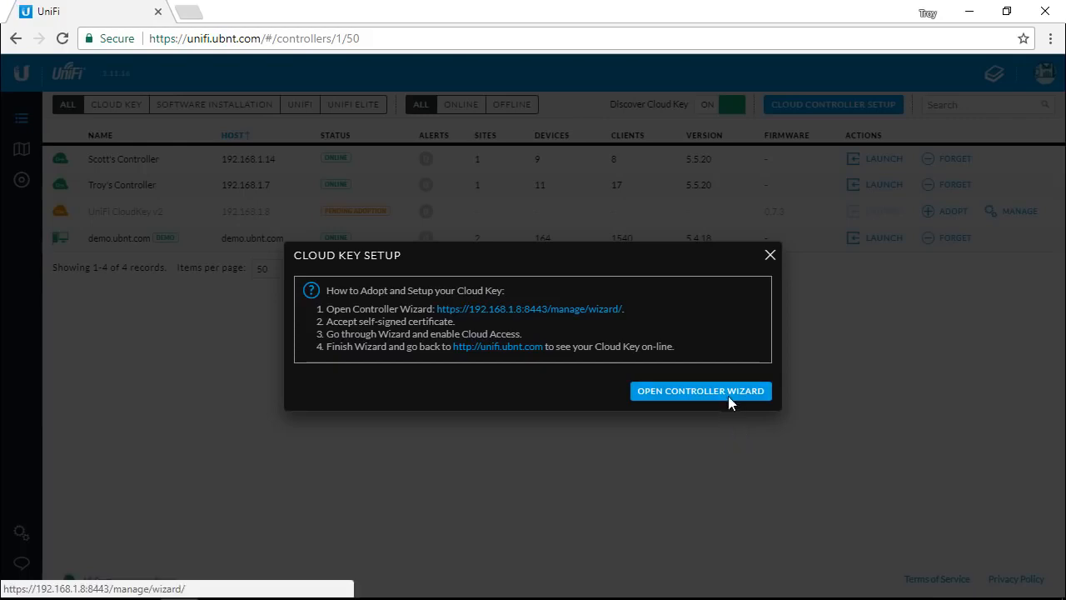
Open the controller wizard for the Cloud Key and proceed past the browser's certificate warning.
click(728, 396)
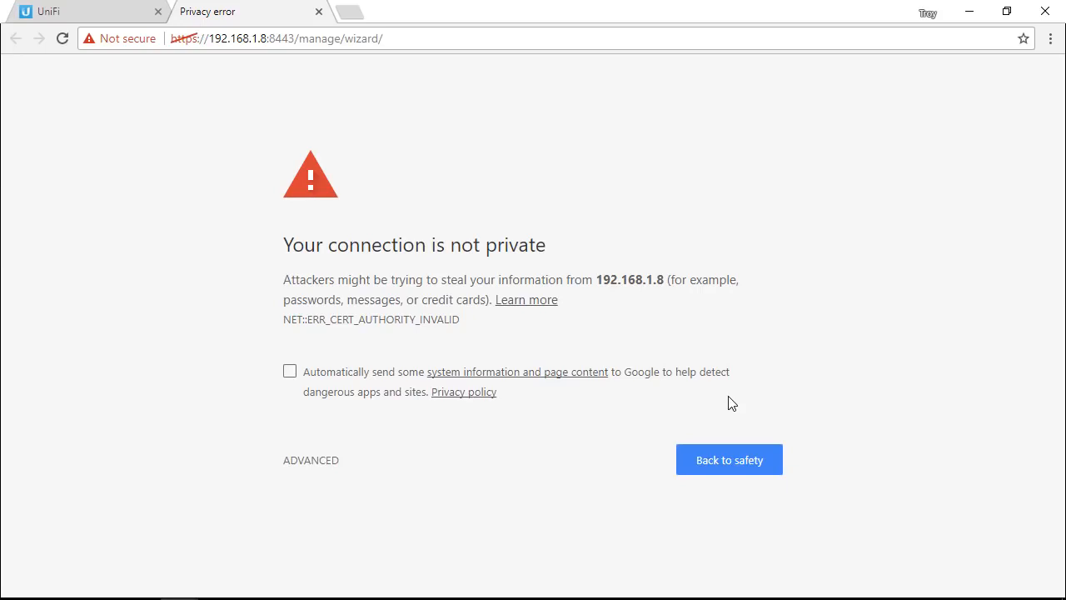
click(327, 465)
click(395, 588)
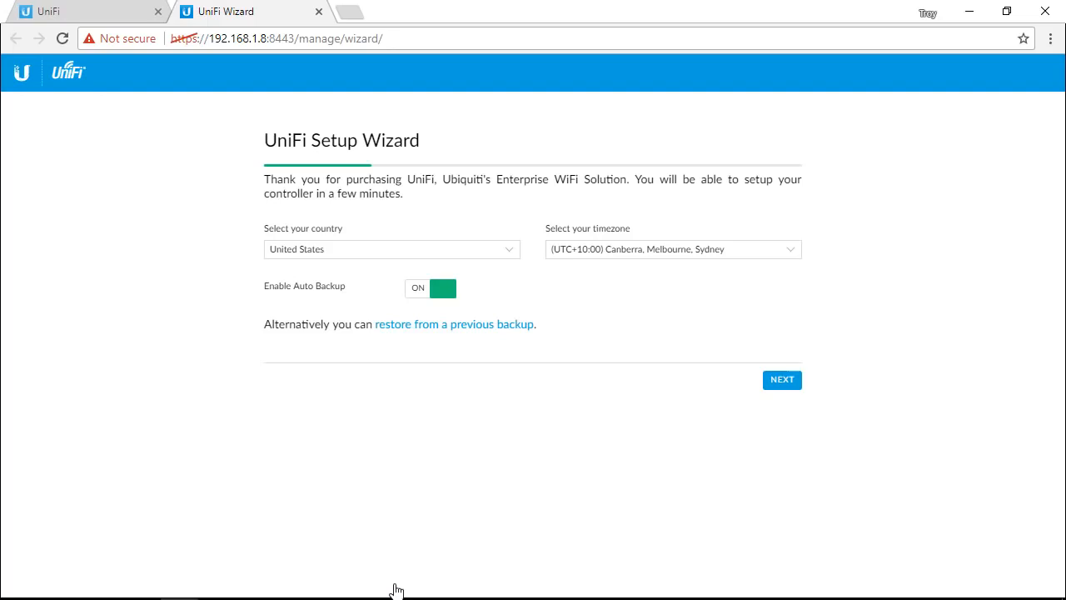
Set the controller's country to Australia and timezone to (UTC+10:00) Brisbane, and continue to device configuration.
click(505, 254)
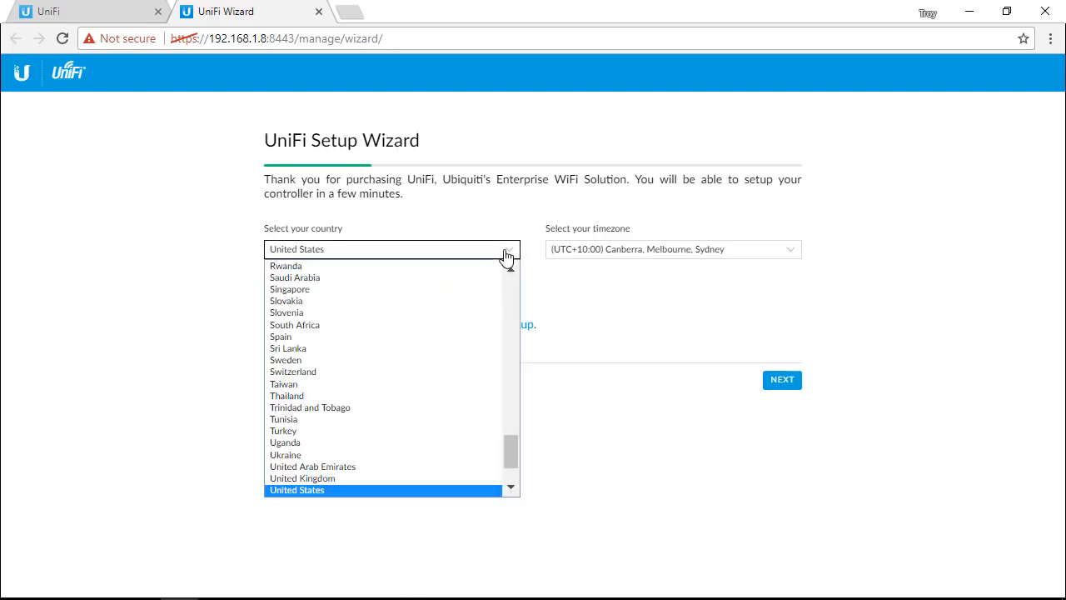
scroll(507, 291, up, 10)
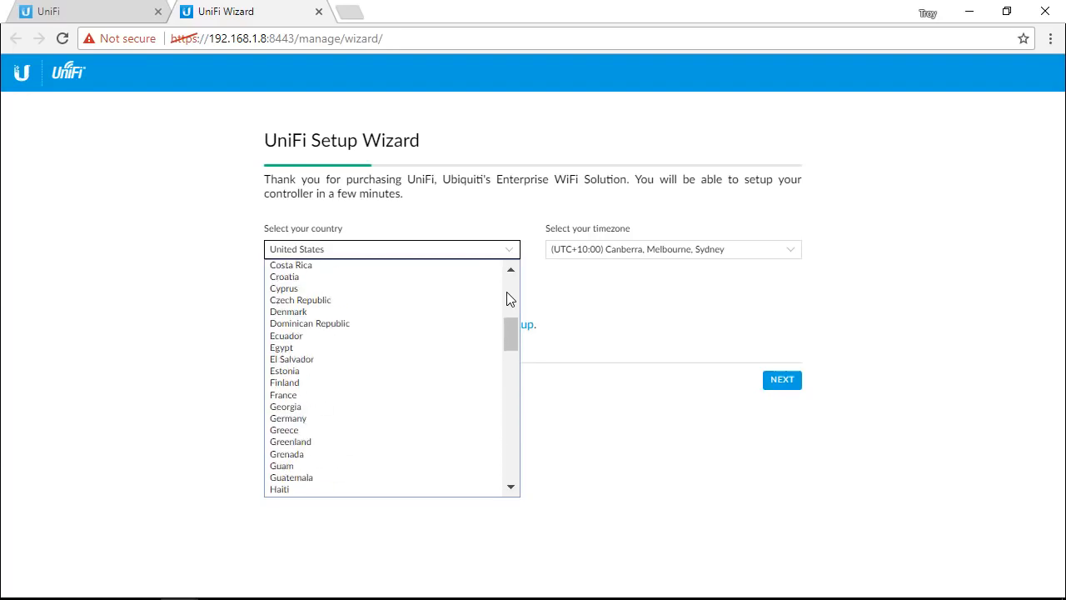
scroll(507, 292, up, 6)
scroll(508, 279, up, 3)
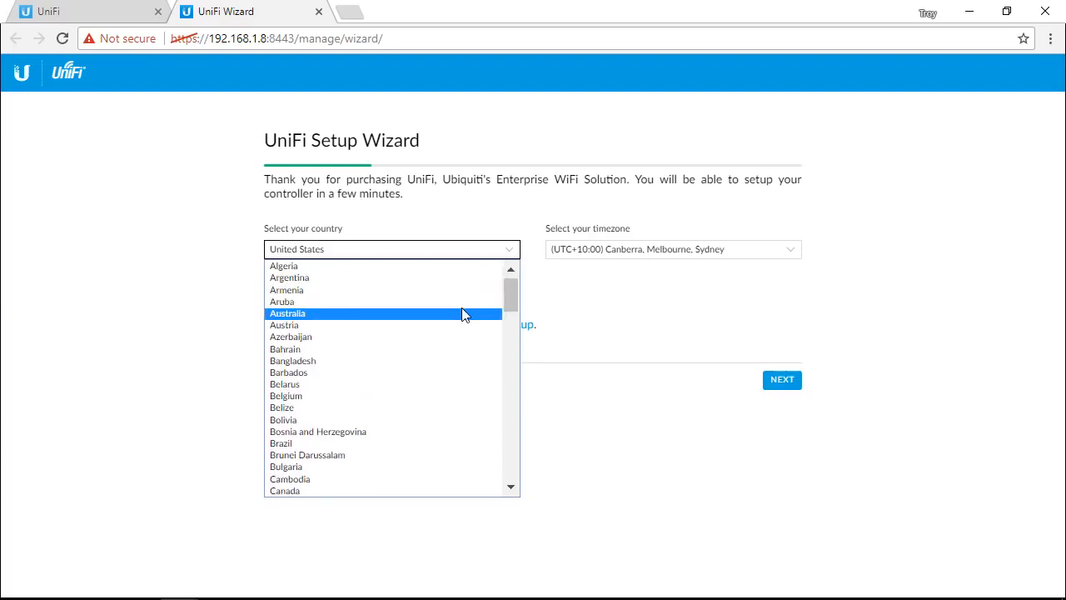
click(464, 313)
click(673, 251)
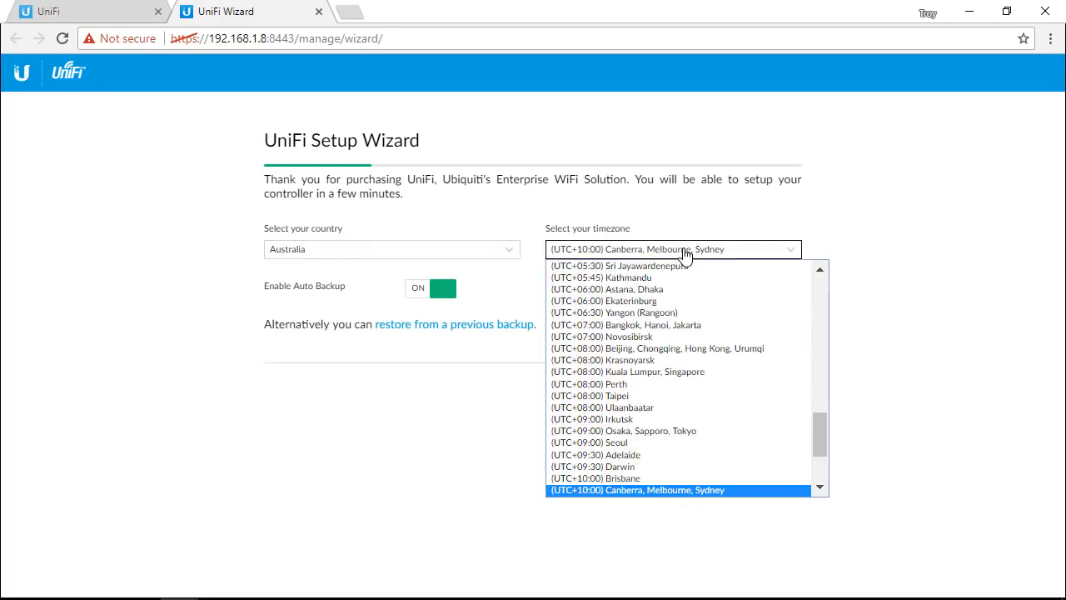
click(645, 478)
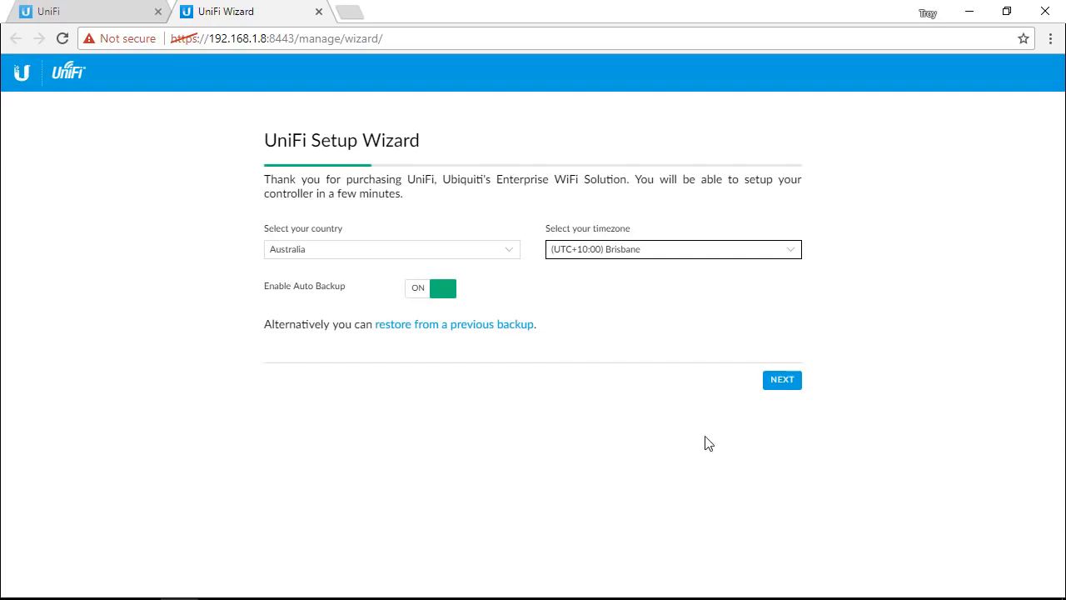
click(791, 381)
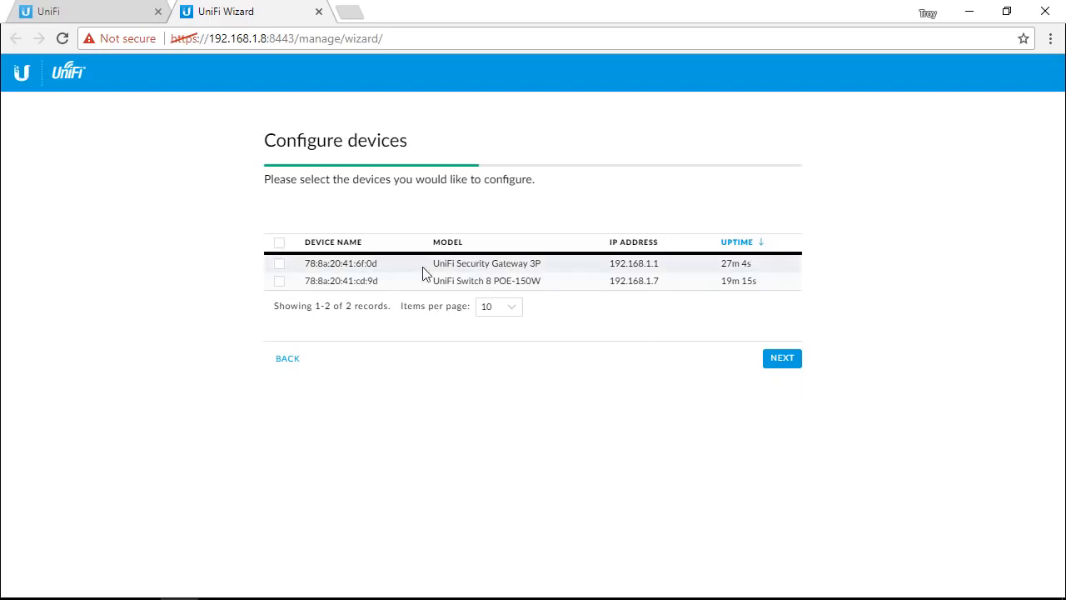
Select all listed devices for configuration and continue to the WiFi setup.
click(278, 243)
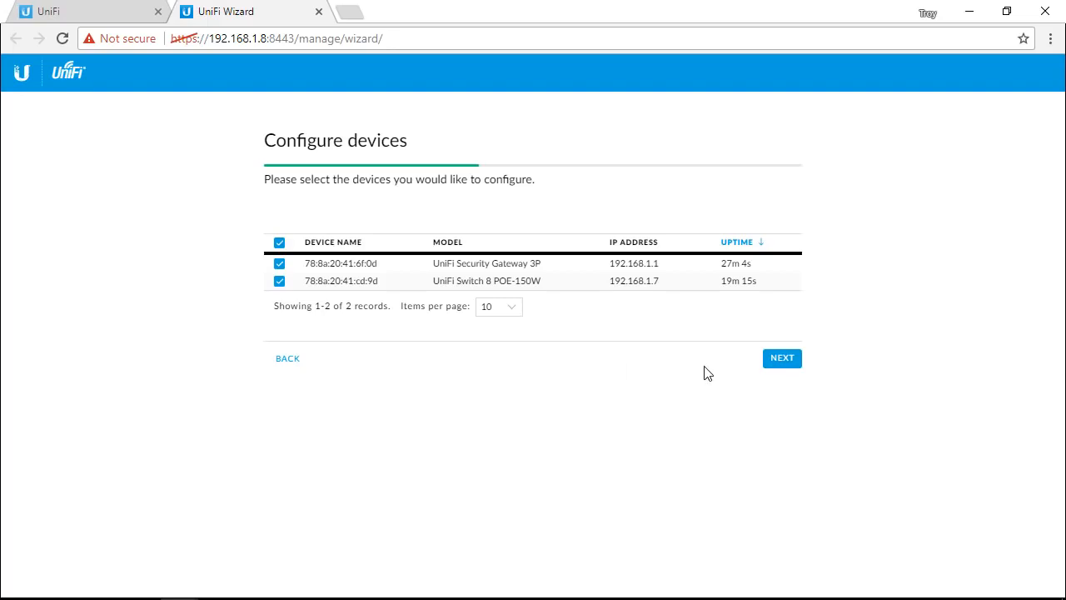
click(784, 362)
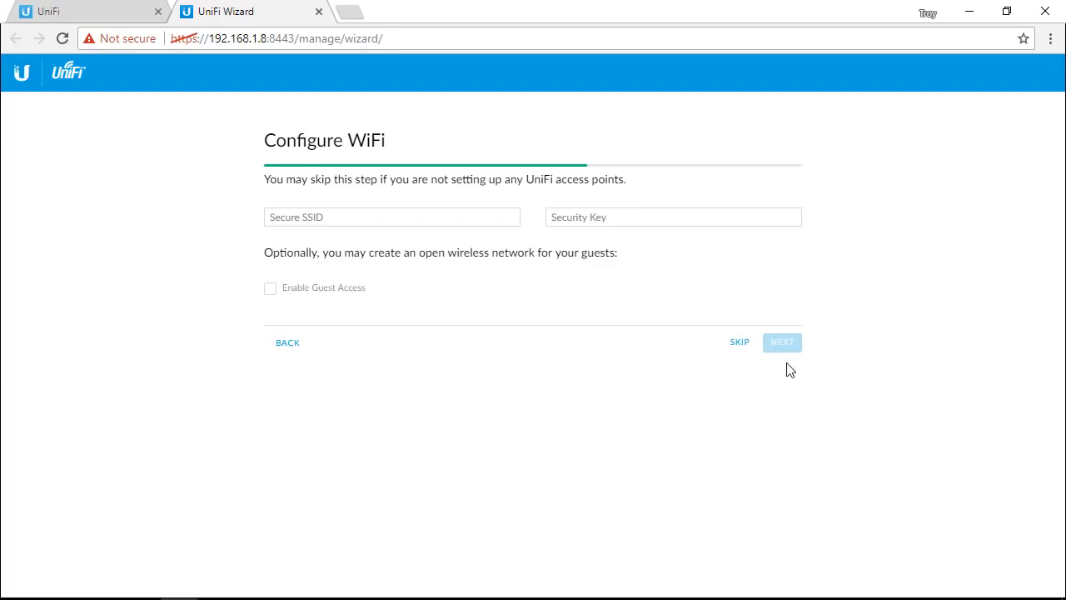
Configure the secure WiFi network with SSID "Alfresco Staff" and a security key, and continue to controller access.
click(450, 217)
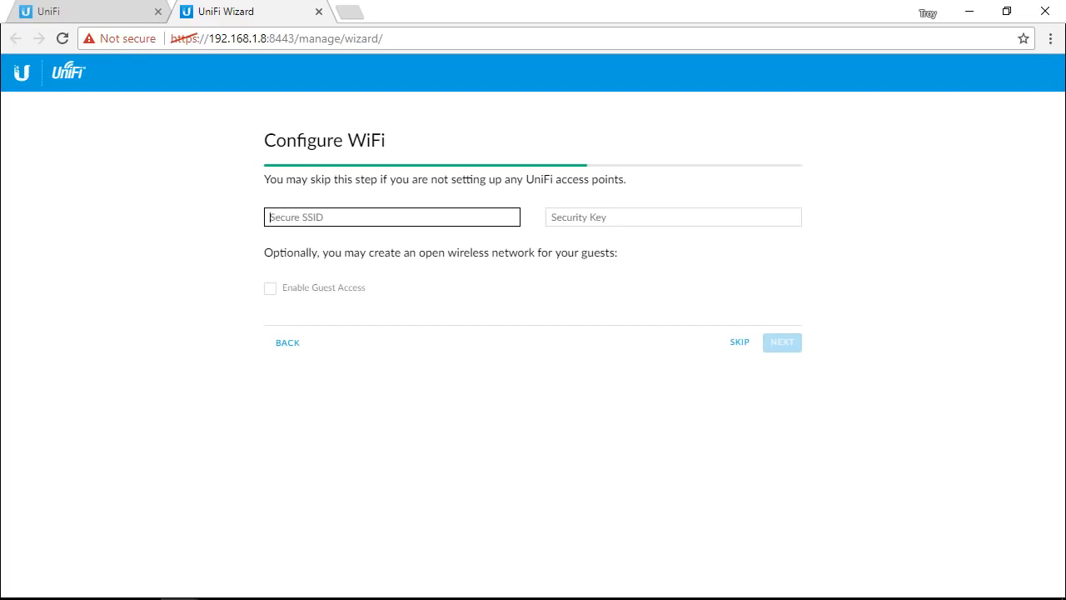
text(Alfresco Staff)
key(Tab)
text(•••••••••••)
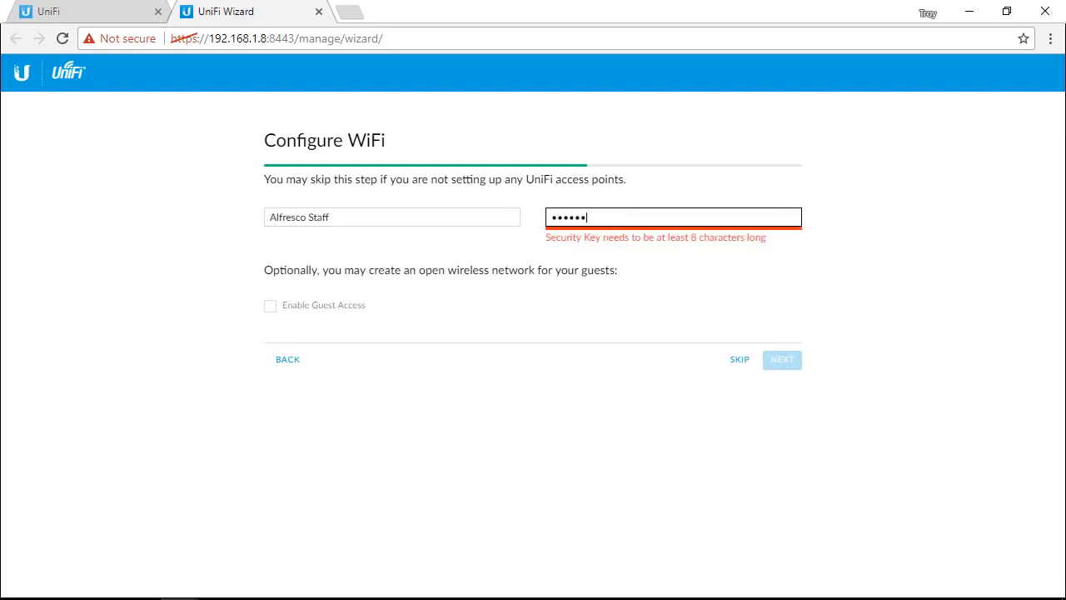
text(•••)
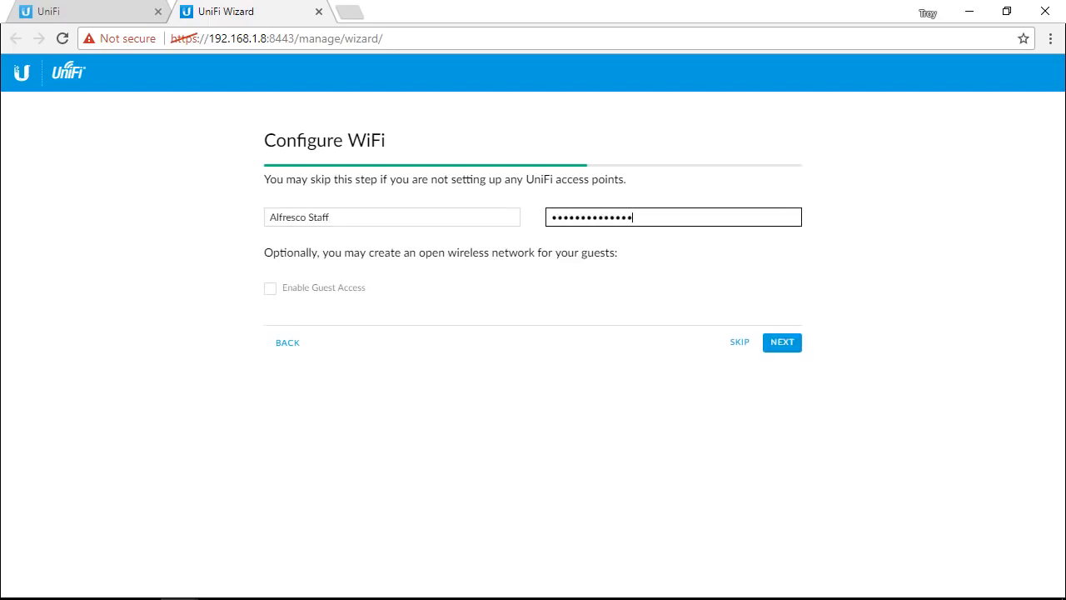
click(782, 342)
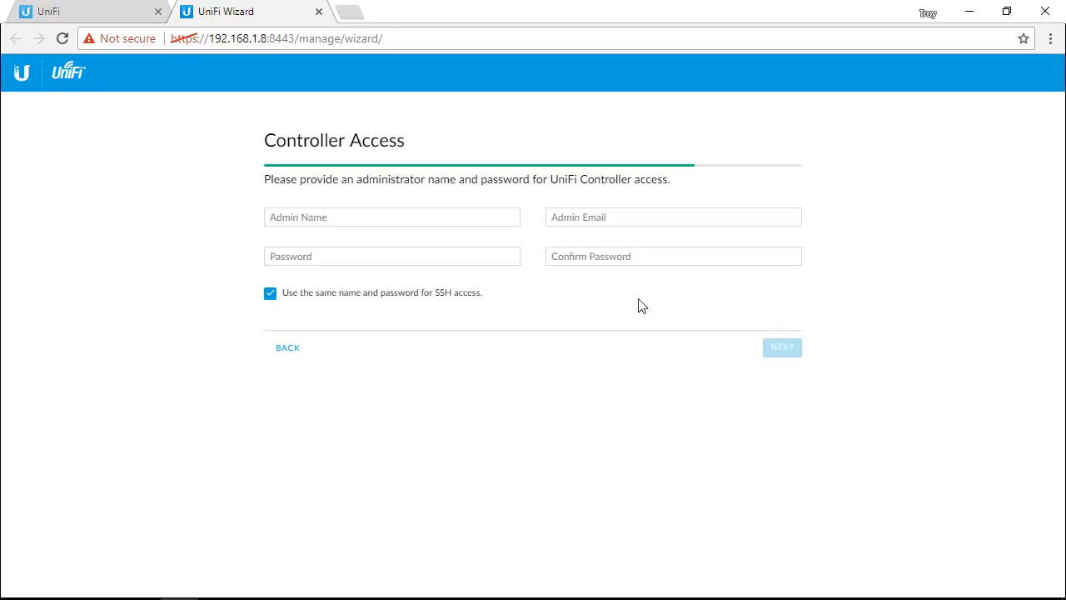
Set the controller's admin name to alfresco-admin, fill in the admin e-mail, enter and confirm the password, and continue.
click(436, 219)
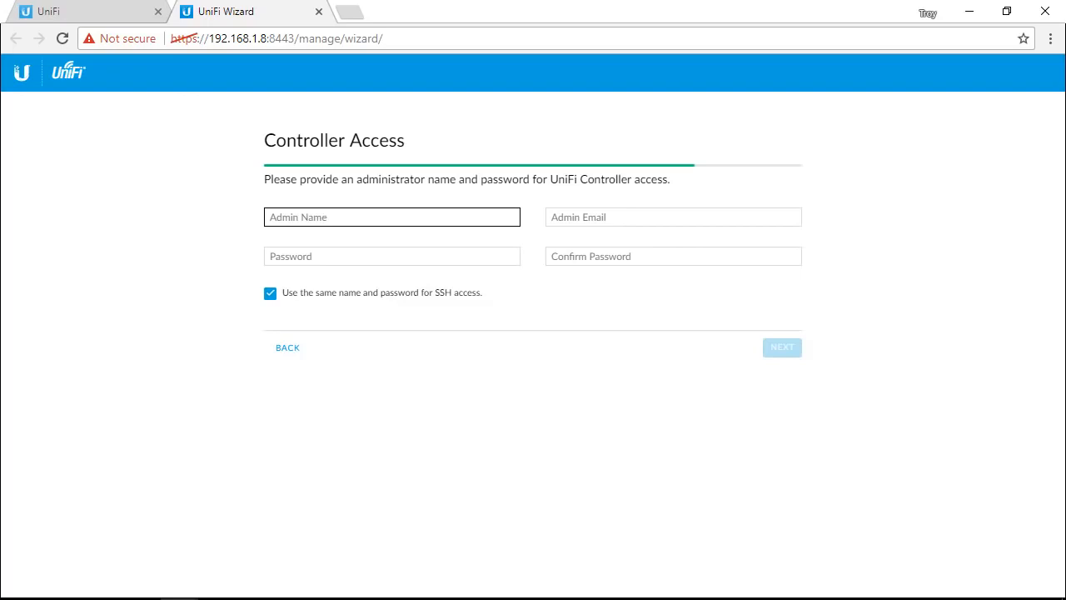
text(alfresco-admin)
key(Tab)
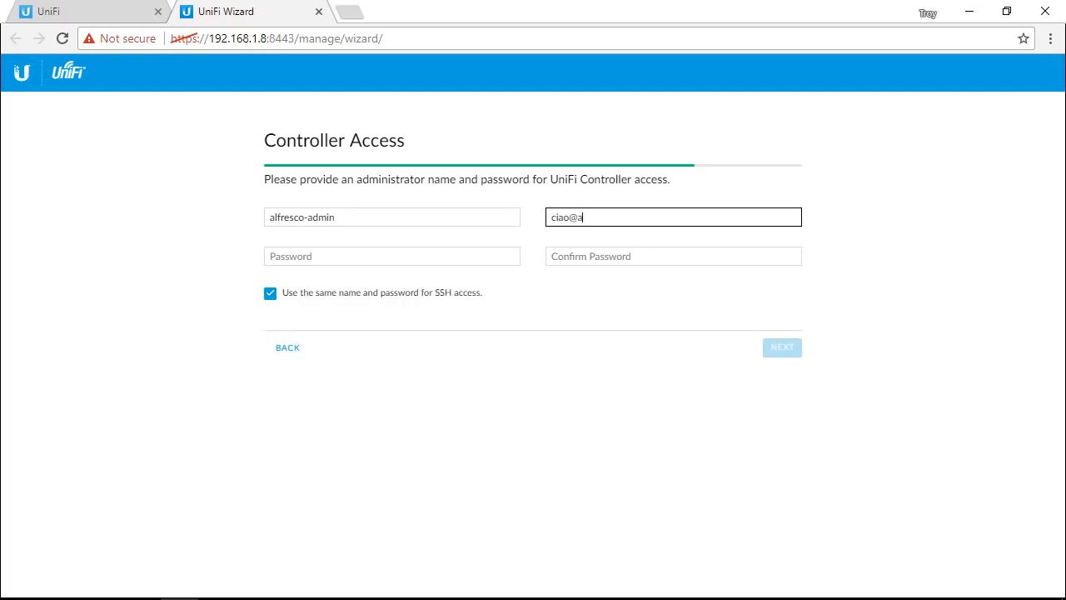
key(Tab)
text(**************)
key(Tab)
text(**************)
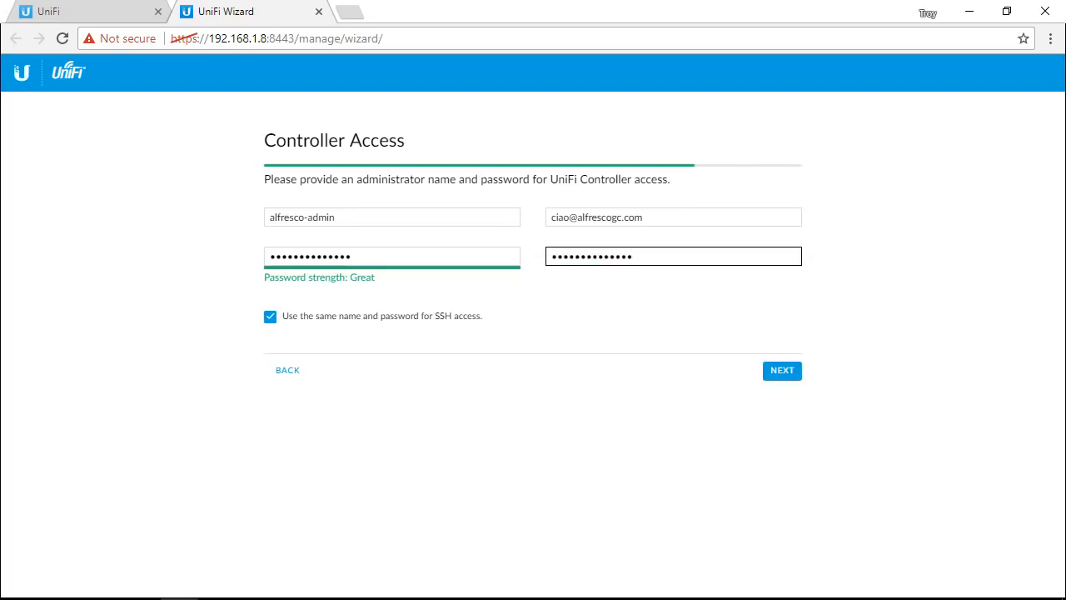
key(Tab)
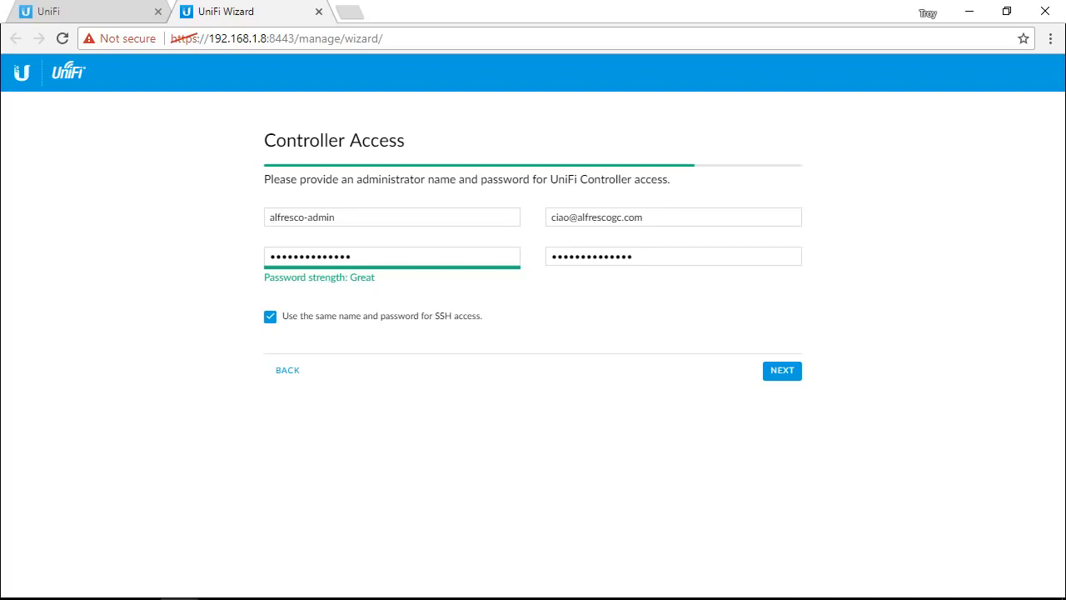
click(784, 375)
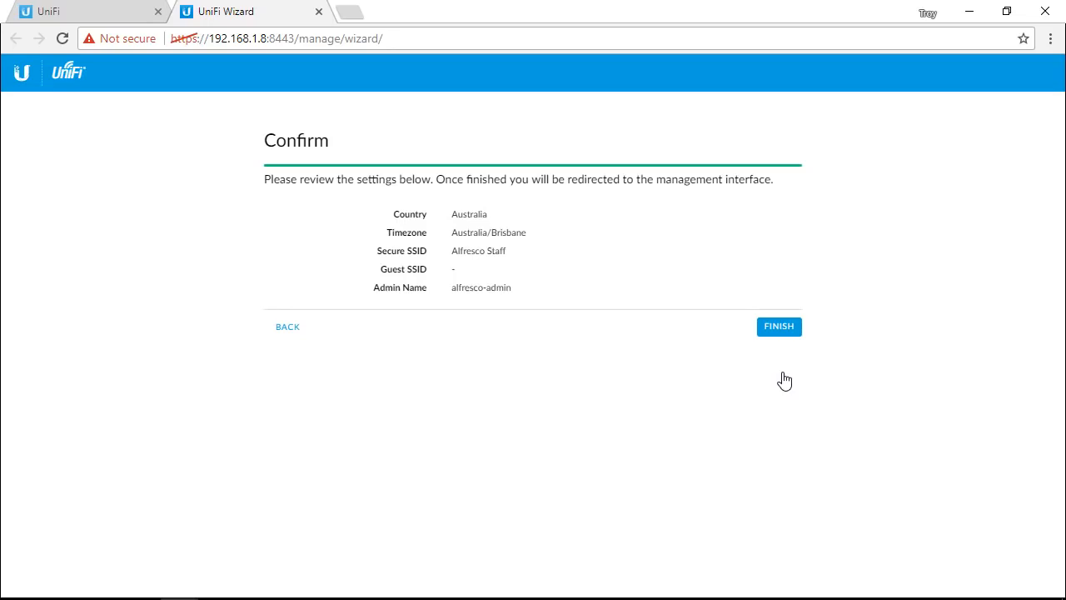
Finish the wizard and enable cloud access with the UBNT.com account e-mail, password and 2FA token.
click(776, 336)
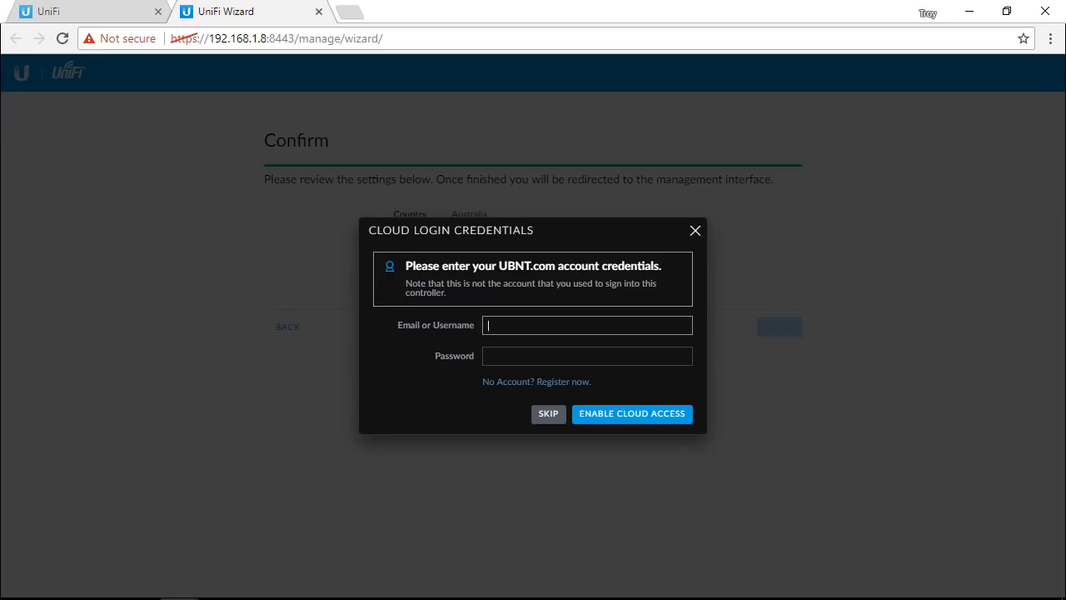
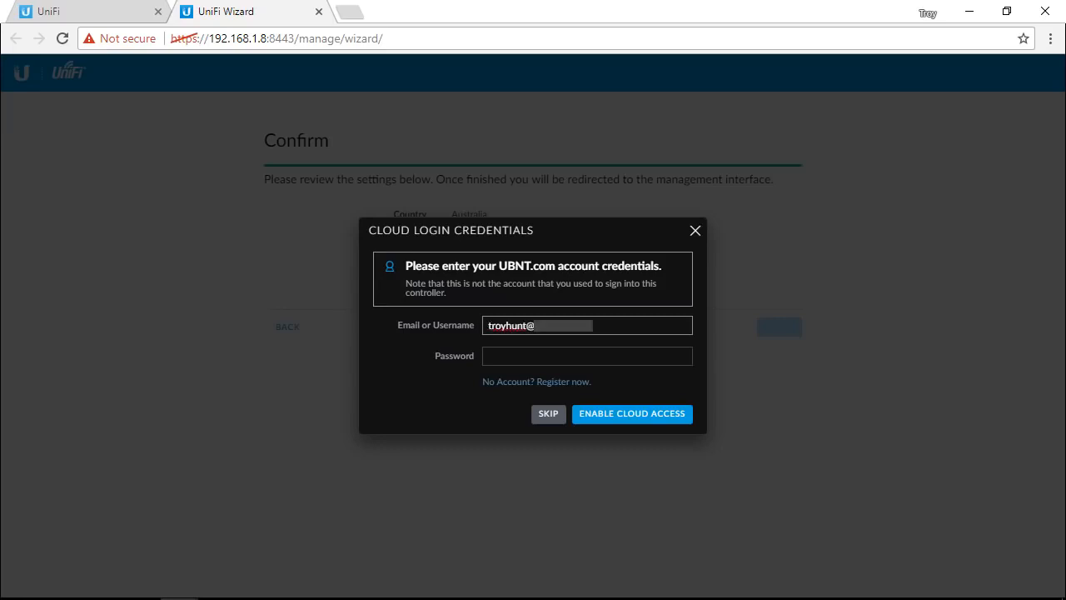
key(Tab)
key(ctrl+v)
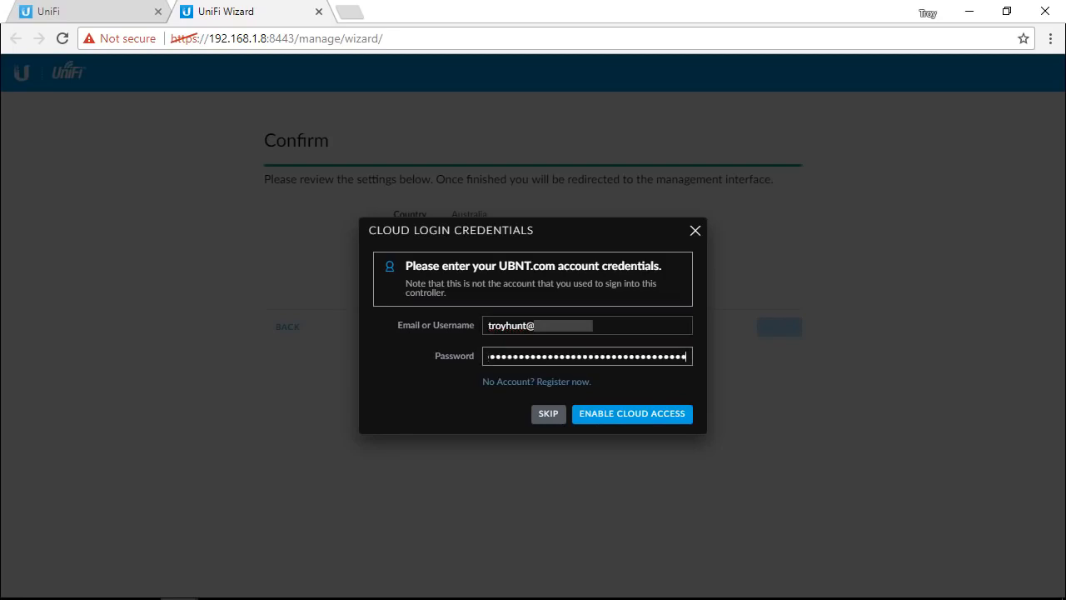
key(Return)
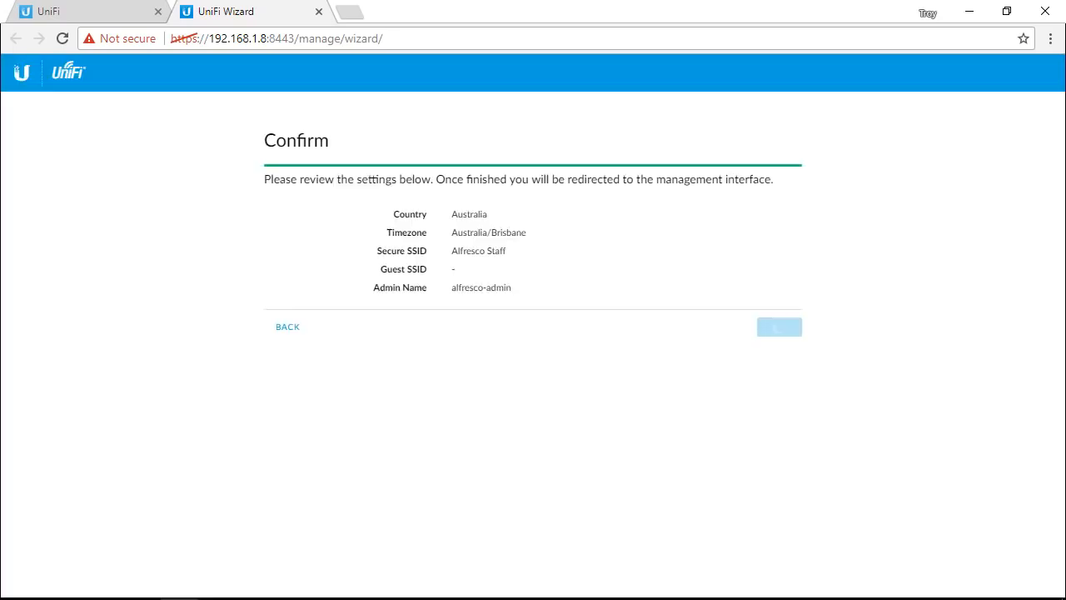
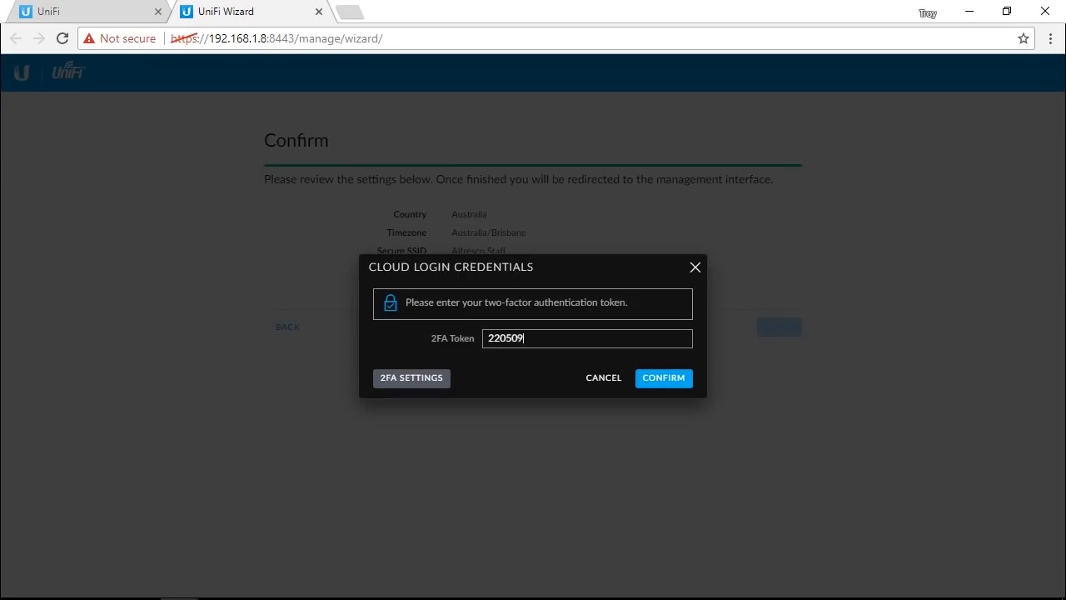
key(Return)
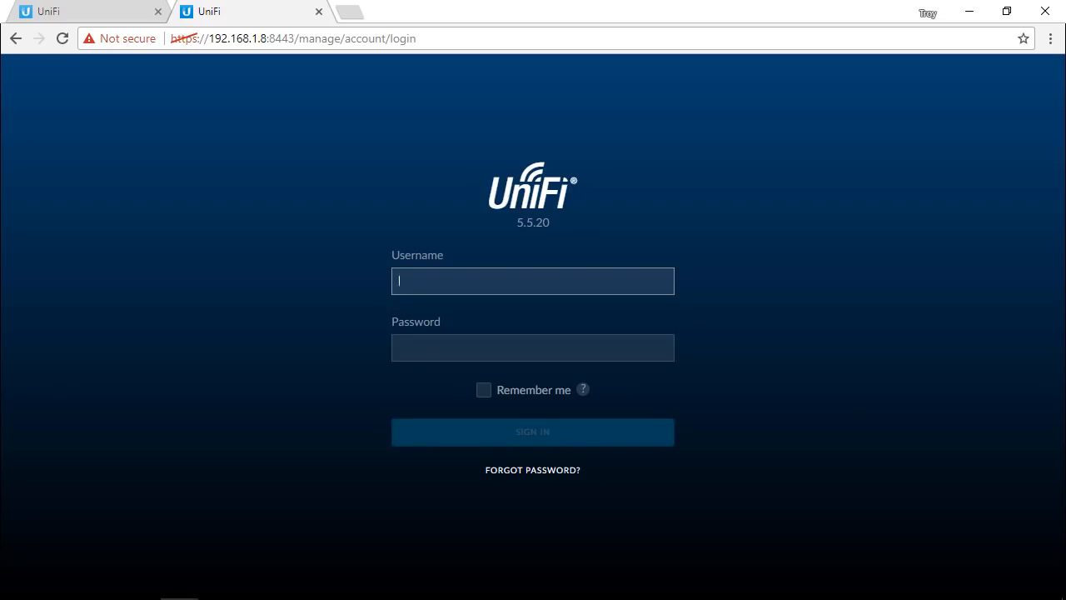
Sign in to the local UniFi controller as alfresco-admin with the admin password.
text(alfresco-admin)
key(Tab)
key(ctrl+v)
key(Return)
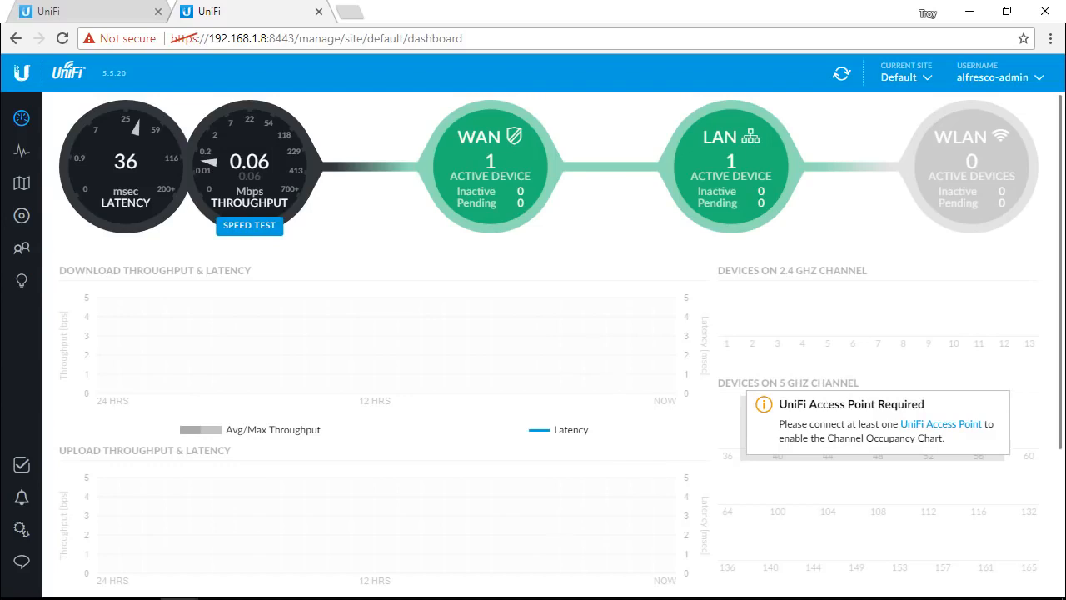
Open the properties of the UniFi Security Gateway 3P from the controller's device list.
click(20, 216)
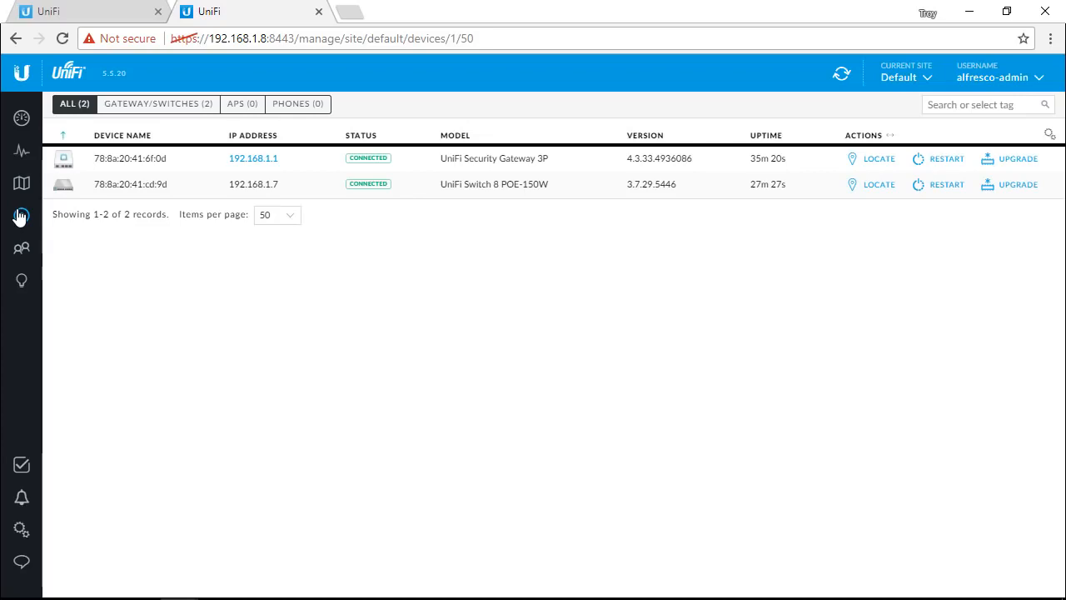
click(118, 168)
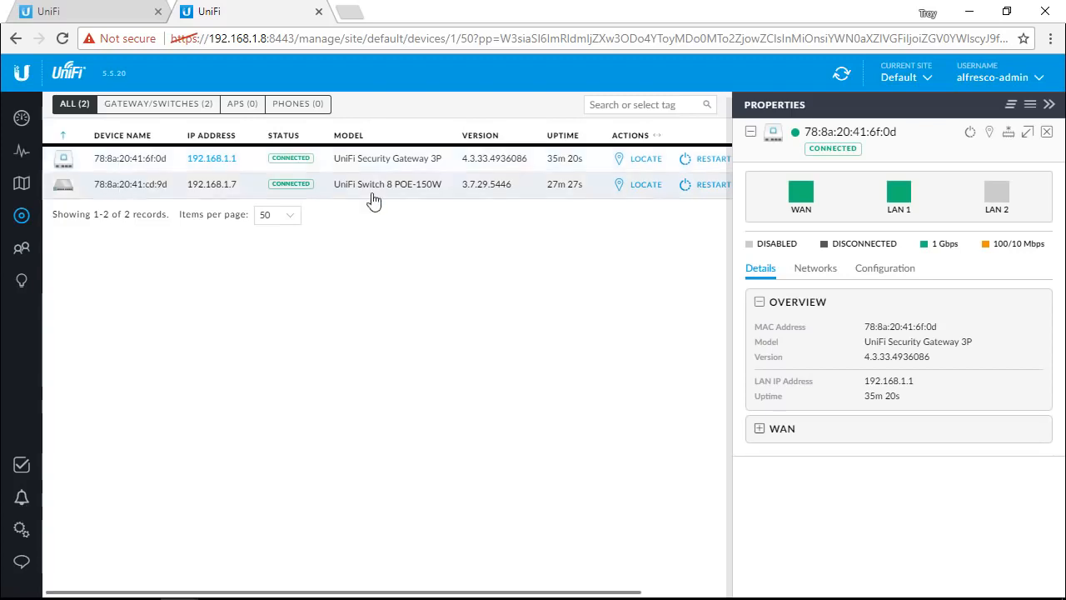
Set the UniFi Security Gateway 3P's alias to Security Gateway in its general configuration and save it.
click(886, 271)
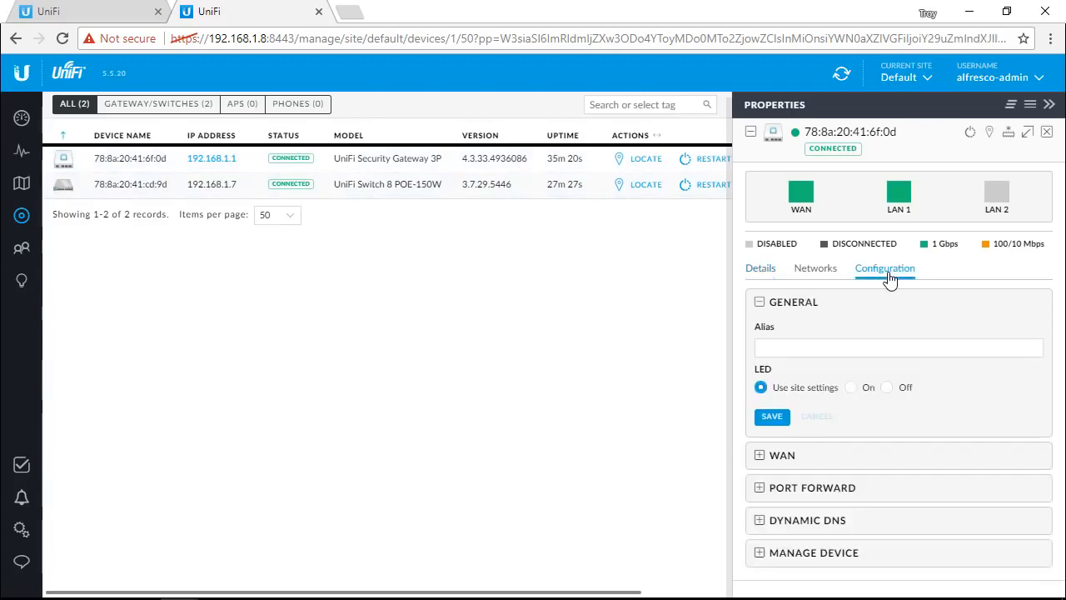
click(916, 347)
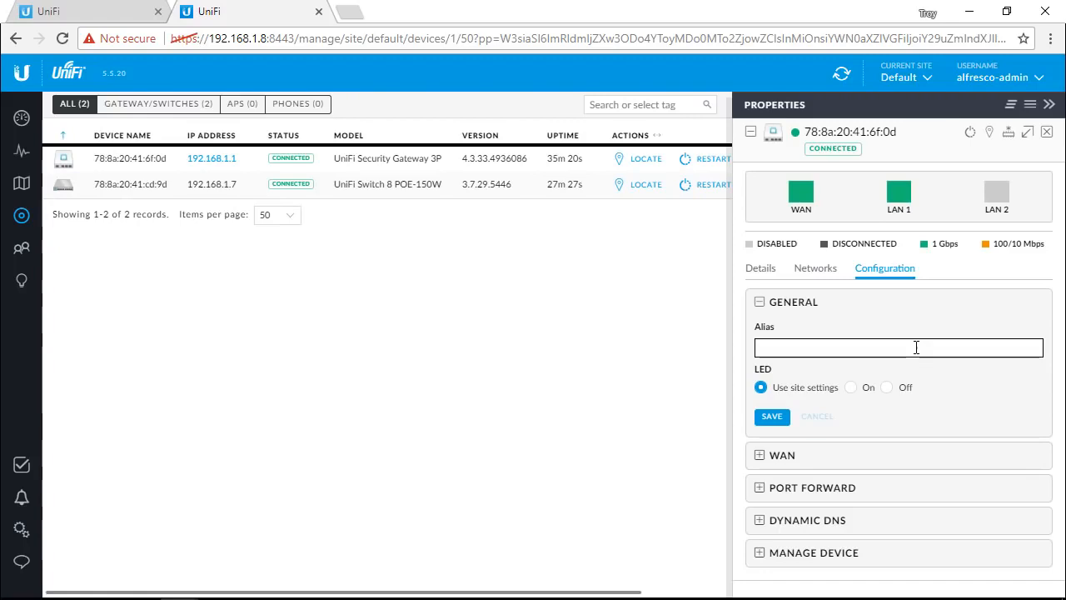
text(Security Gateway)
click(771, 418)
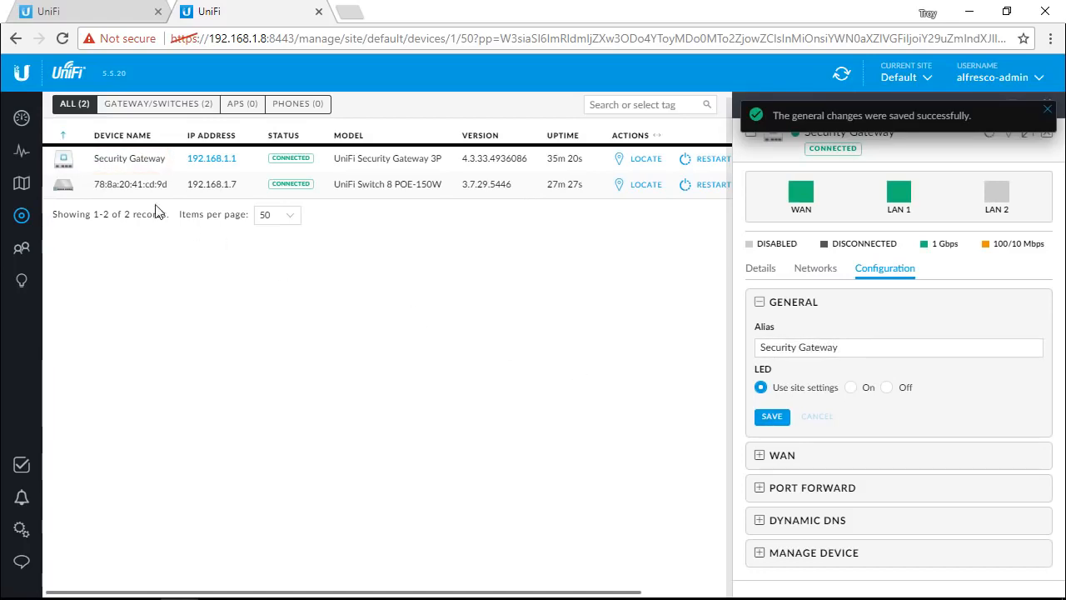
Set the UniFi Switch 8 POE-150W's alias to Cashier Switch in its general configuration and save it.
click(119, 191)
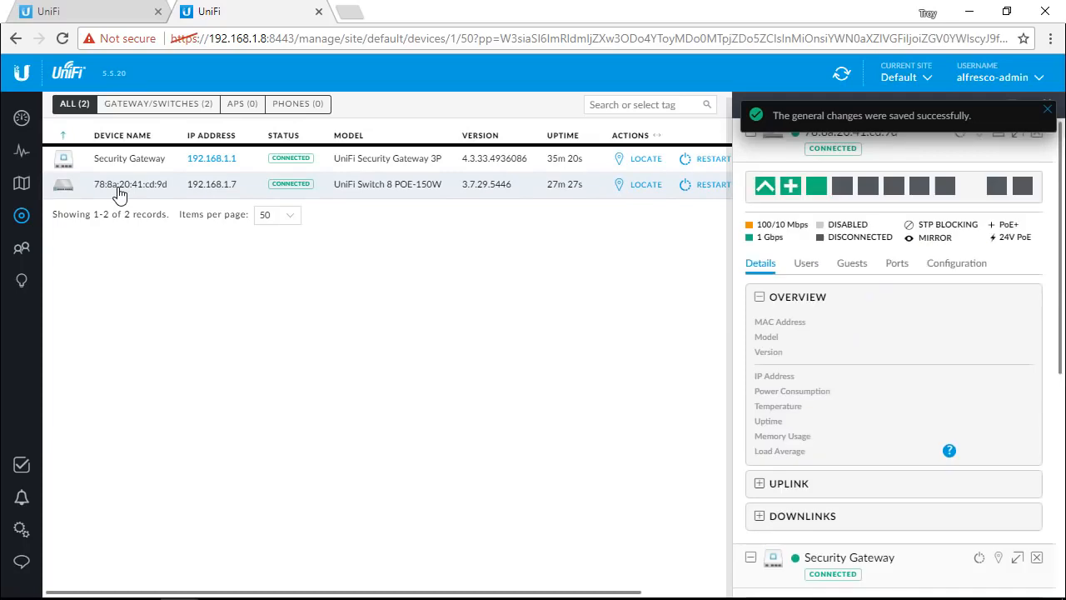
click(957, 265)
click(953, 341)
text(Cashier Switch)
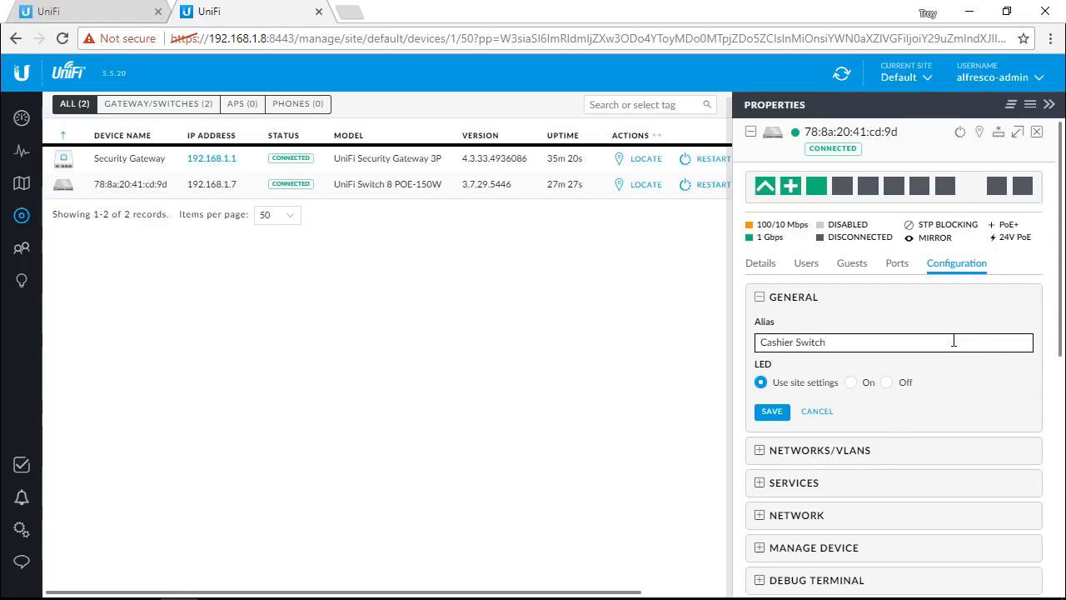
click(774, 416)
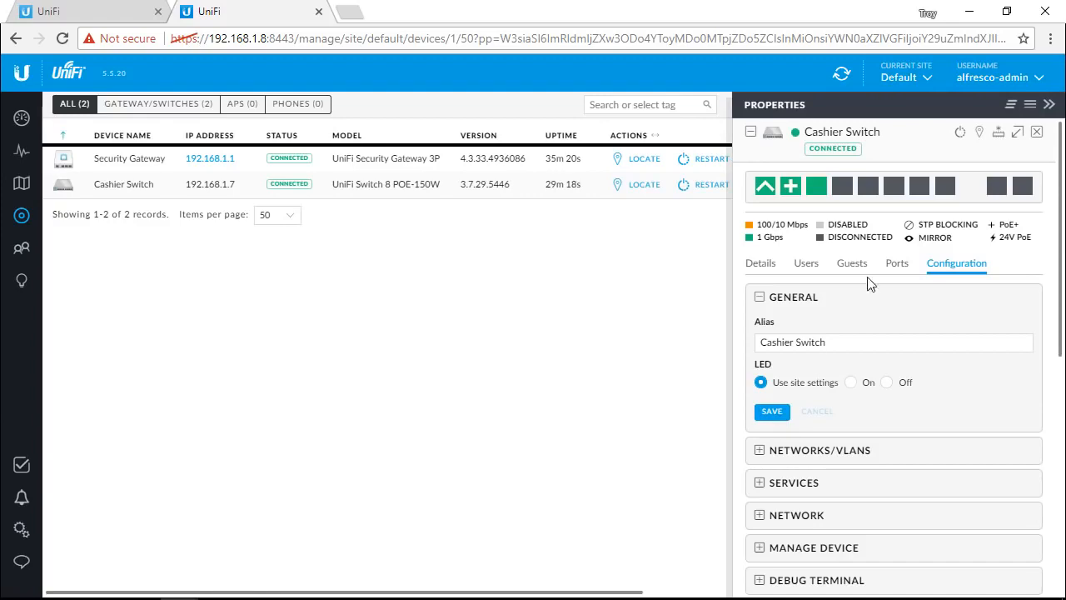
Upgrade the Security Gateway's firmware to 4.3.49.5001150 and the Cashier Switch's firmware to 3.8.3.6587.
click(1049, 106)
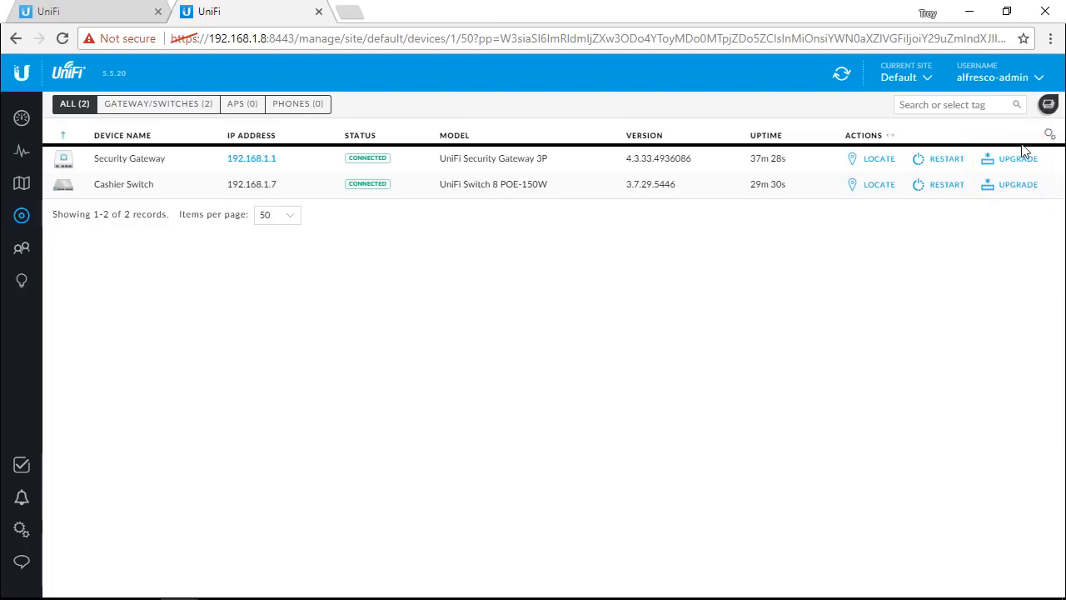
click(1014, 162)
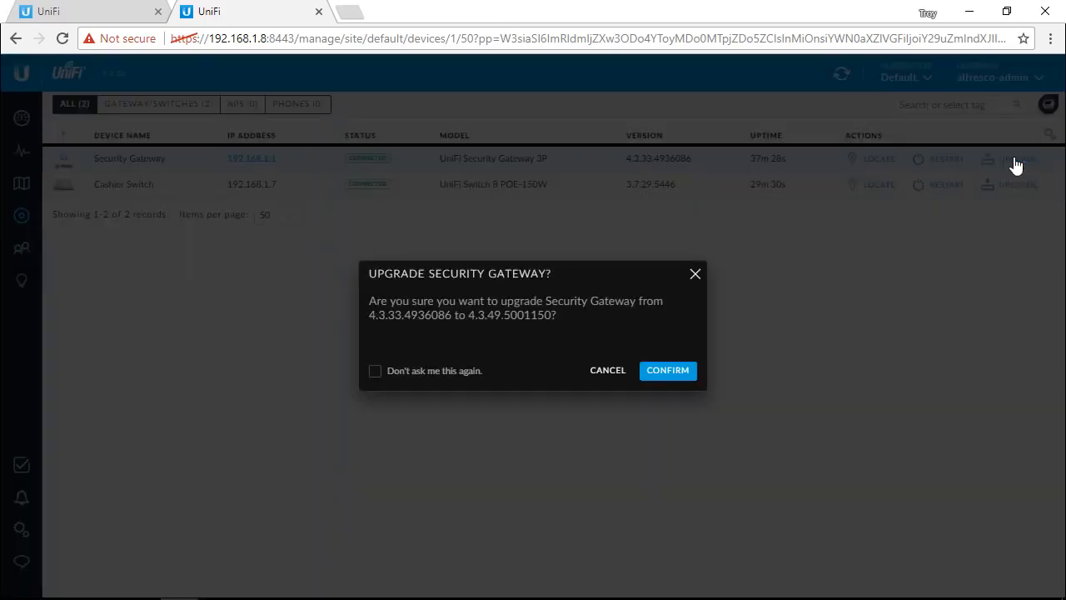
click(679, 371)
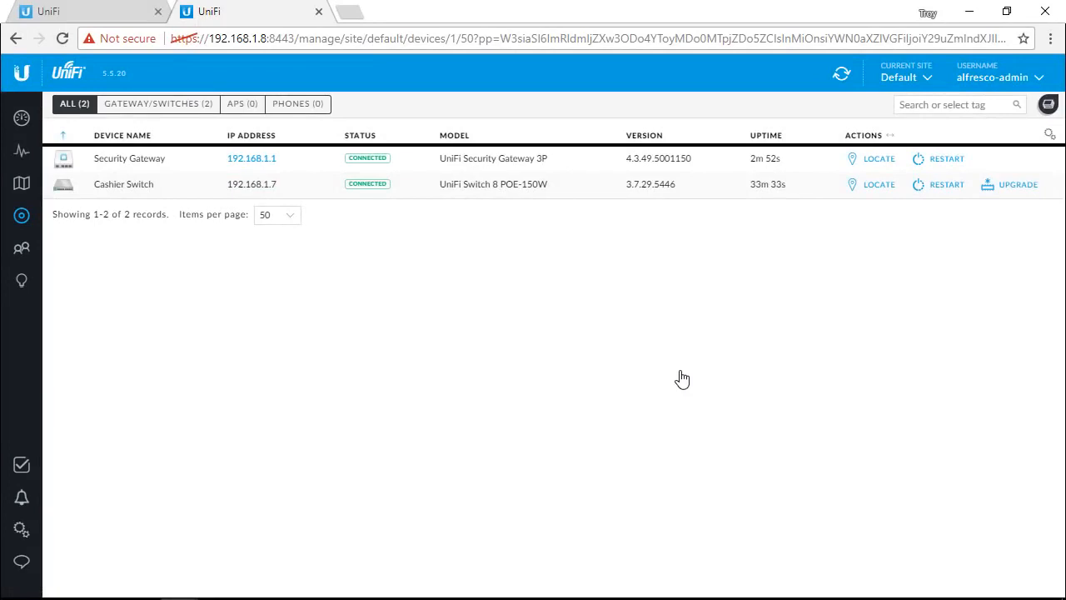
click(994, 191)
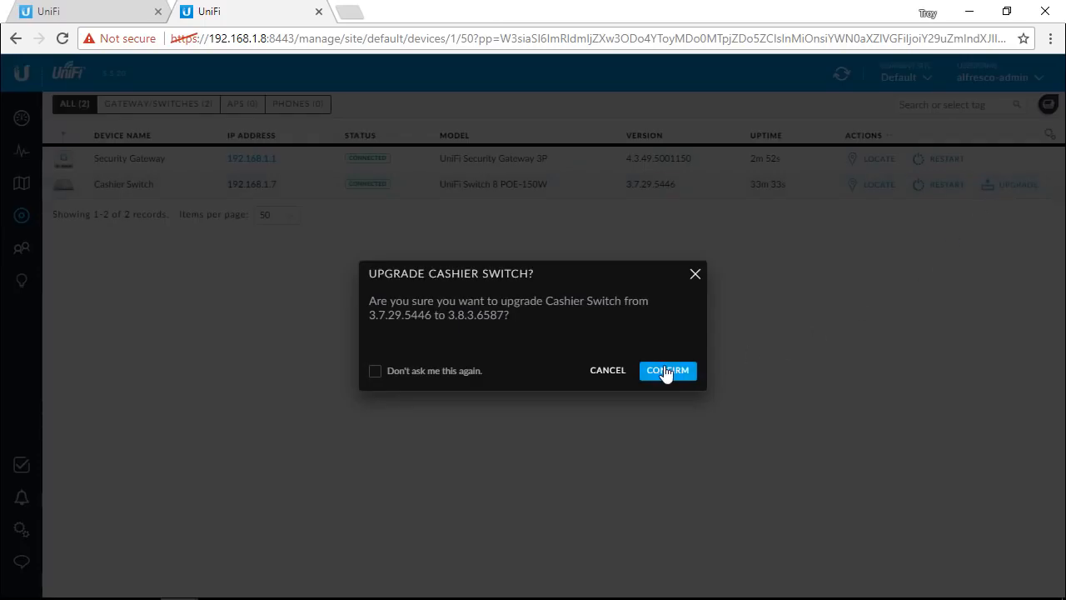
click(666, 372)
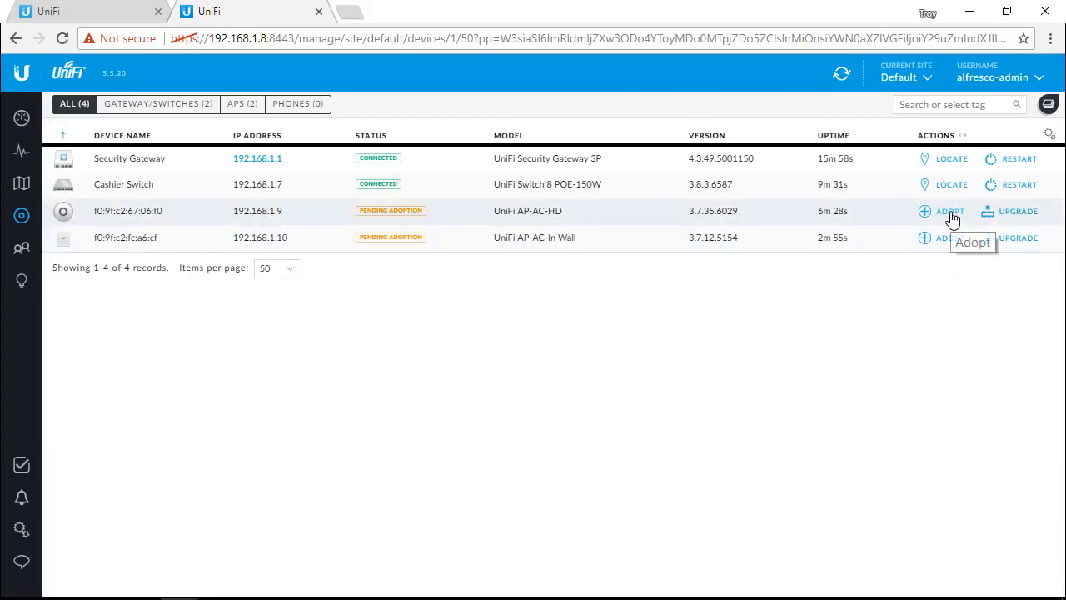
Adopt the three pending access points: UniFi AP-AC-HD, AP-AC-In Wall and the wireless AP-AC-Mesh.
click(951, 214)
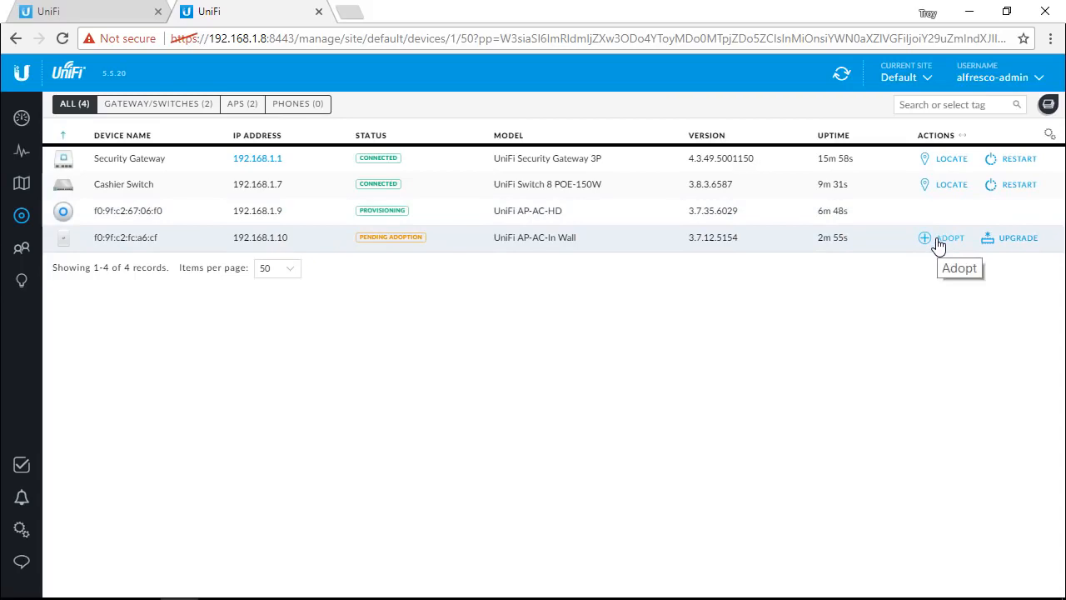
click(939, 244)
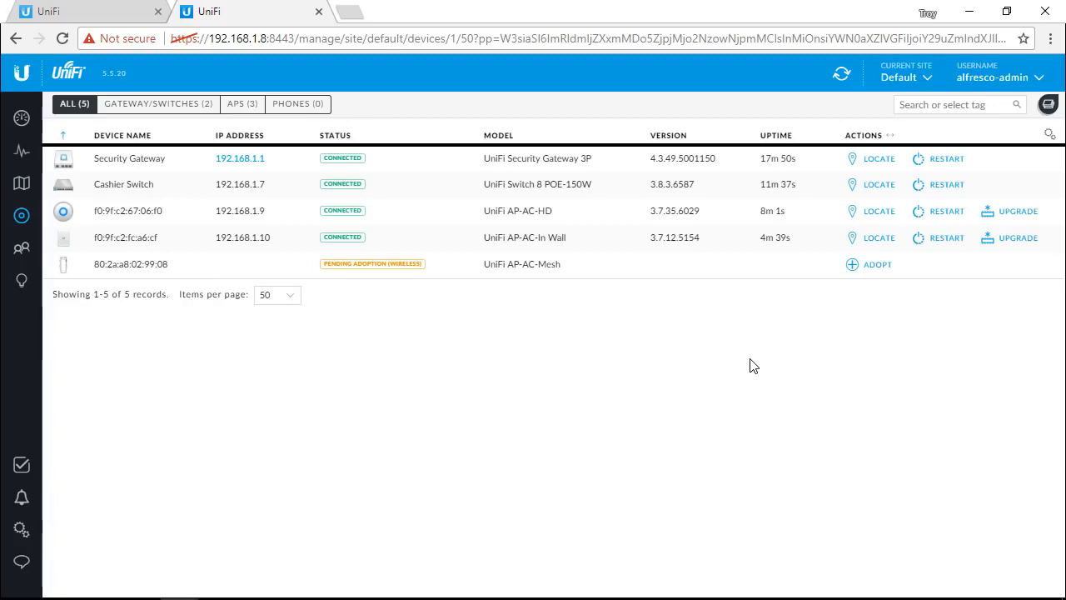
click(851, 264)
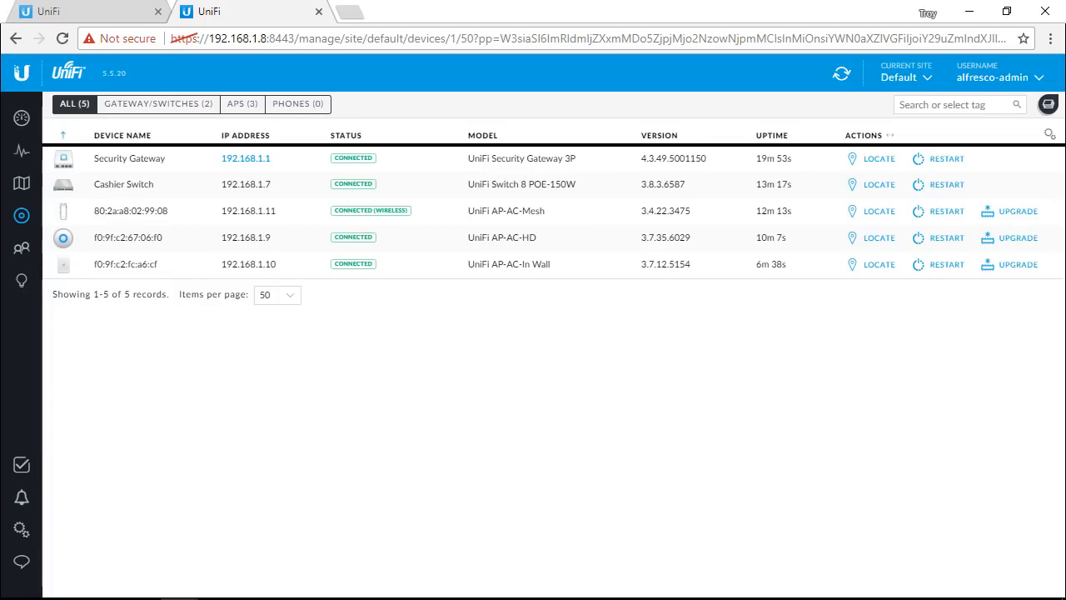
Set the UniFi AP-AC-HD access point's alias to Main Entrance and save it.
click(142, 239)
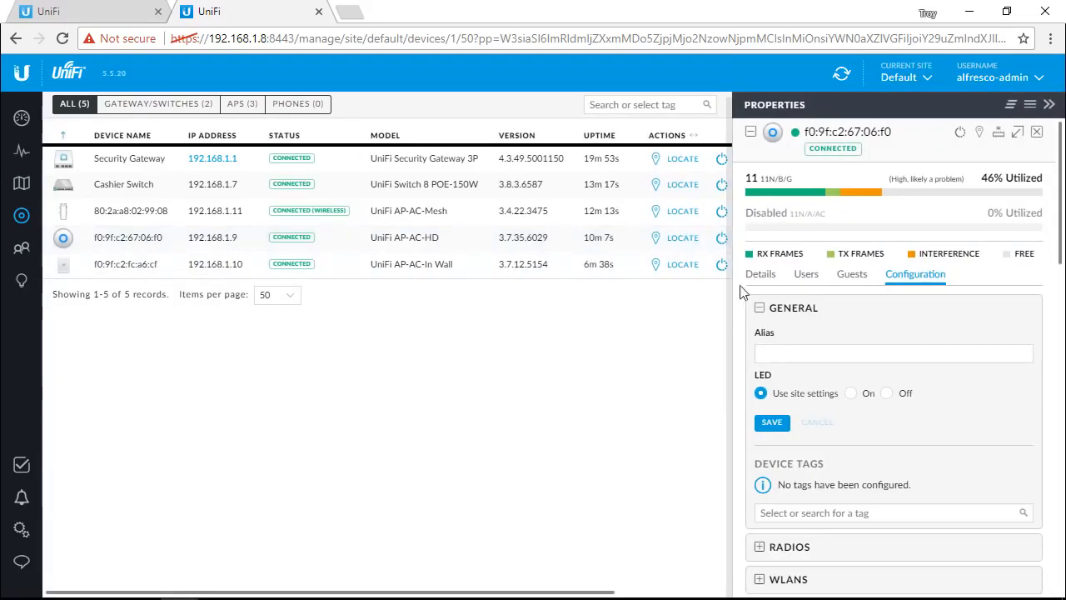
click(871, 353)
text(Main Entrance)
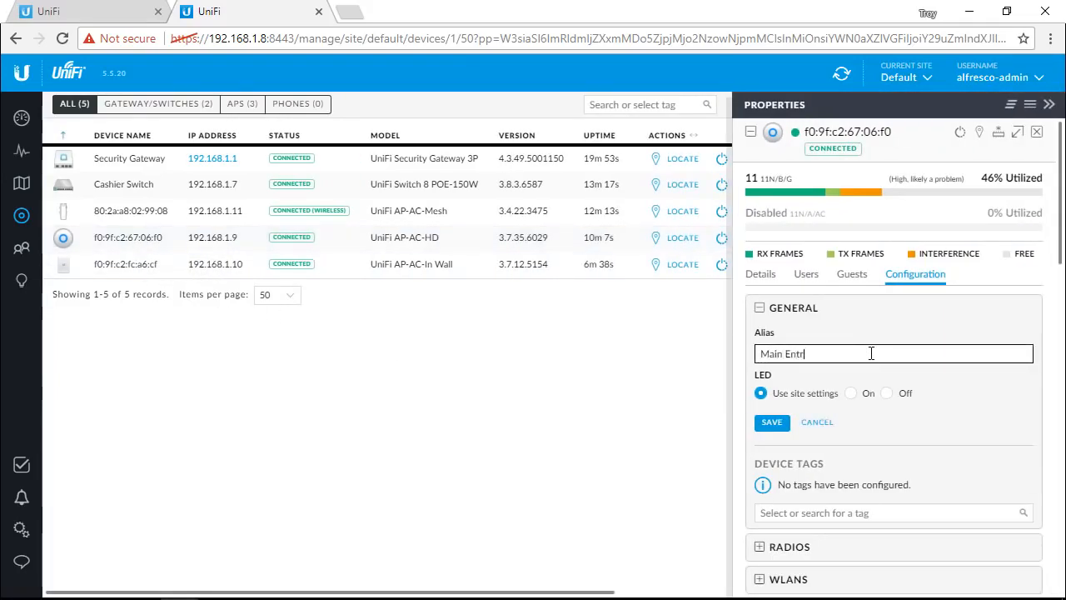
click(772, 424)
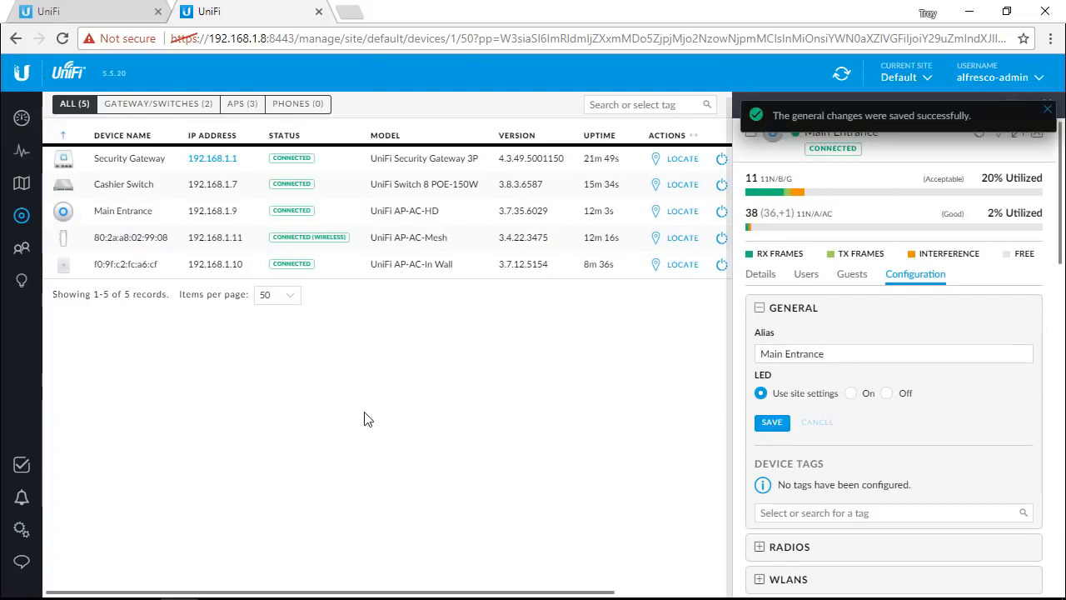
Set the UniFi AP-AC-Mesh access point's alias to Outdoor and save it.
click(102, 239)
click(924, 176)
click(876, 253)
text(Outdoor)
click(771, 331)
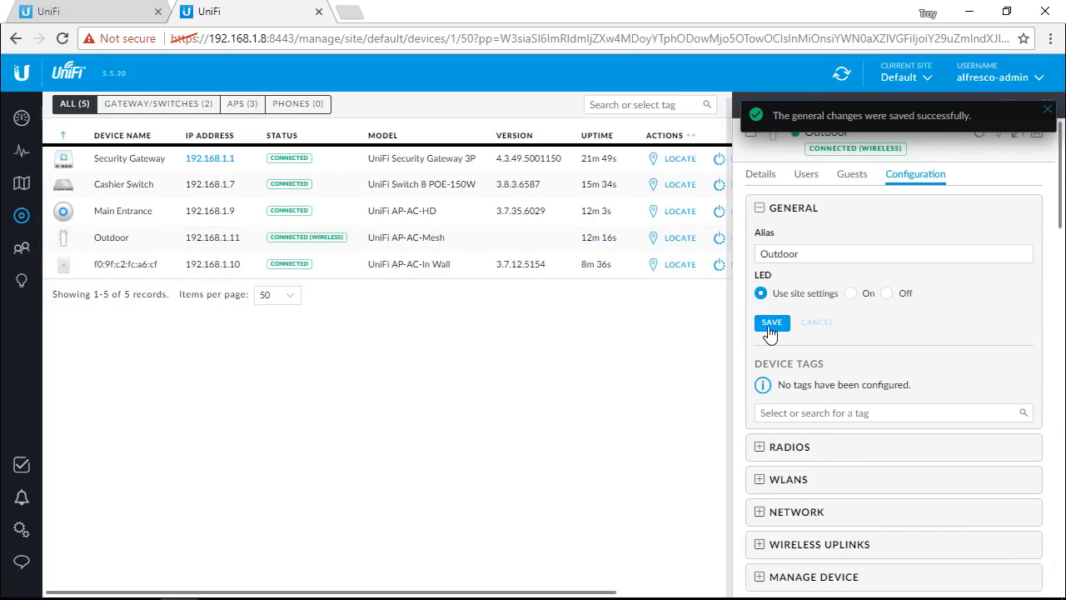
Set the UniFi AP-AC-In Wall access point's alias to Main Kitchen and save it.
click(147, 265)
click(916, 274)
click(895, 352)
text(Main Kitchen)
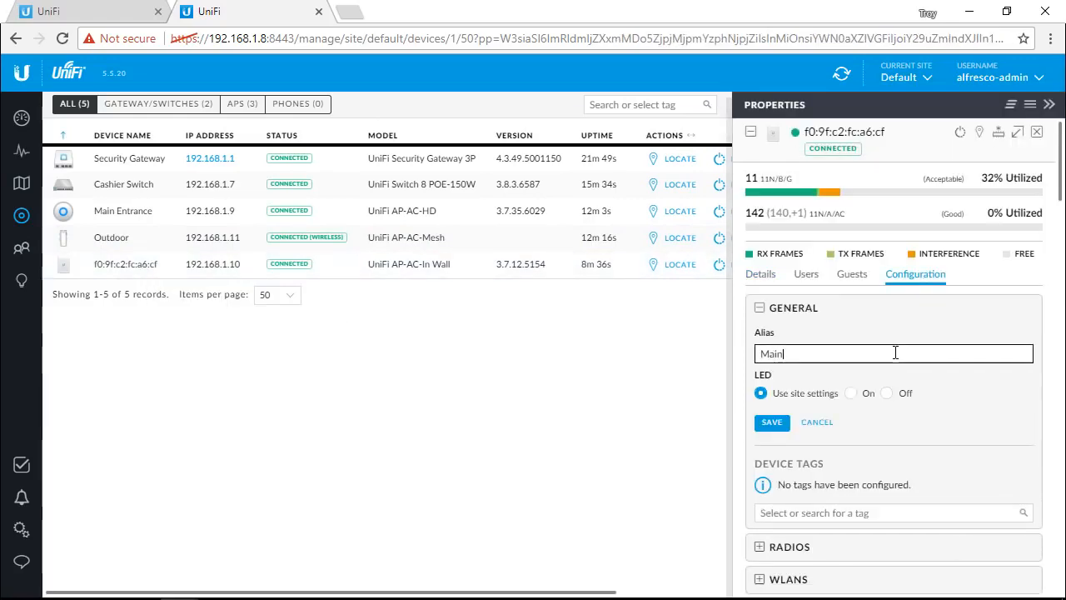
click(771, 422)
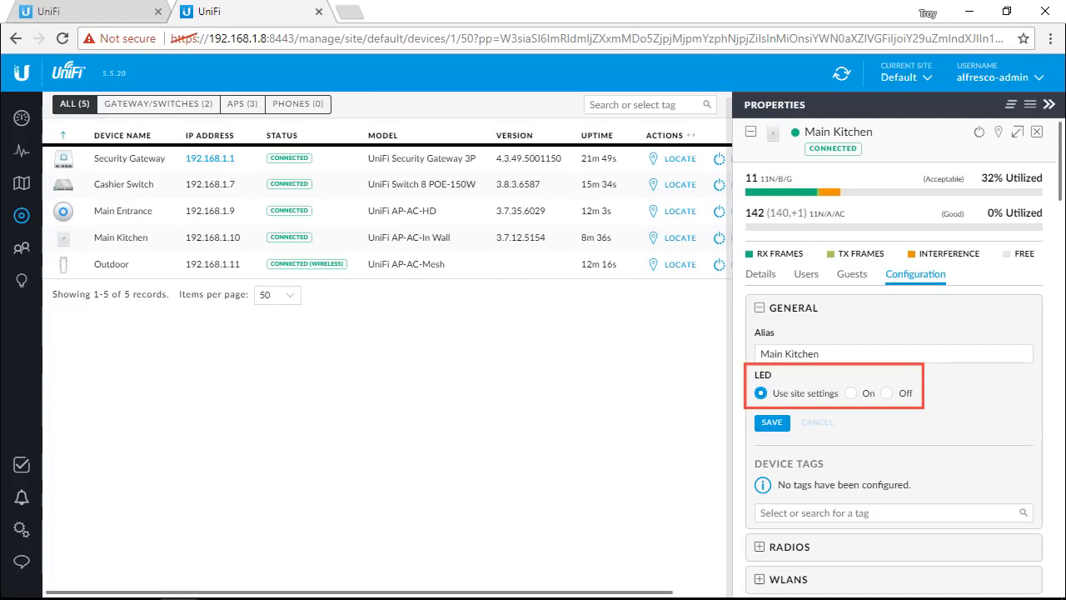
Collapse the device properties and upgrade the Main Entrance access point's firmware to 3.8.3.6587.
click(1048, 105)
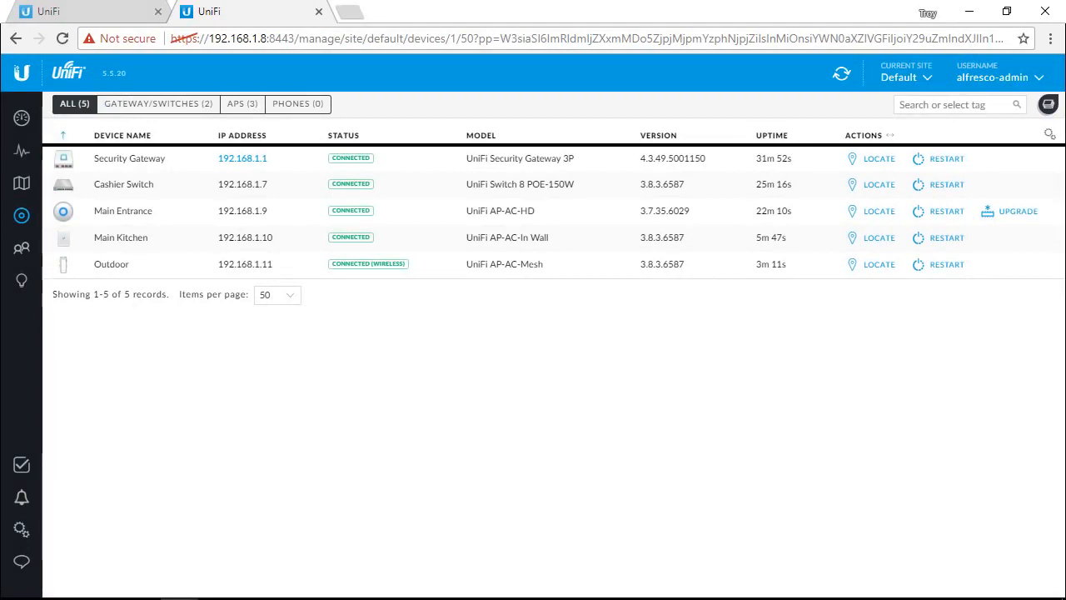
click(1014, 215)
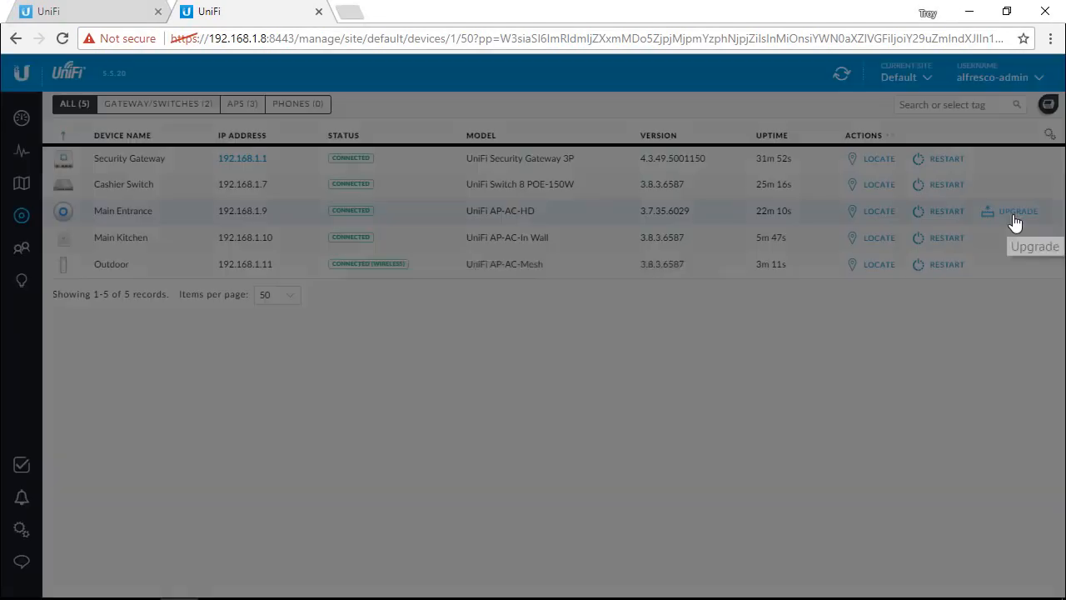
click(668, 370)
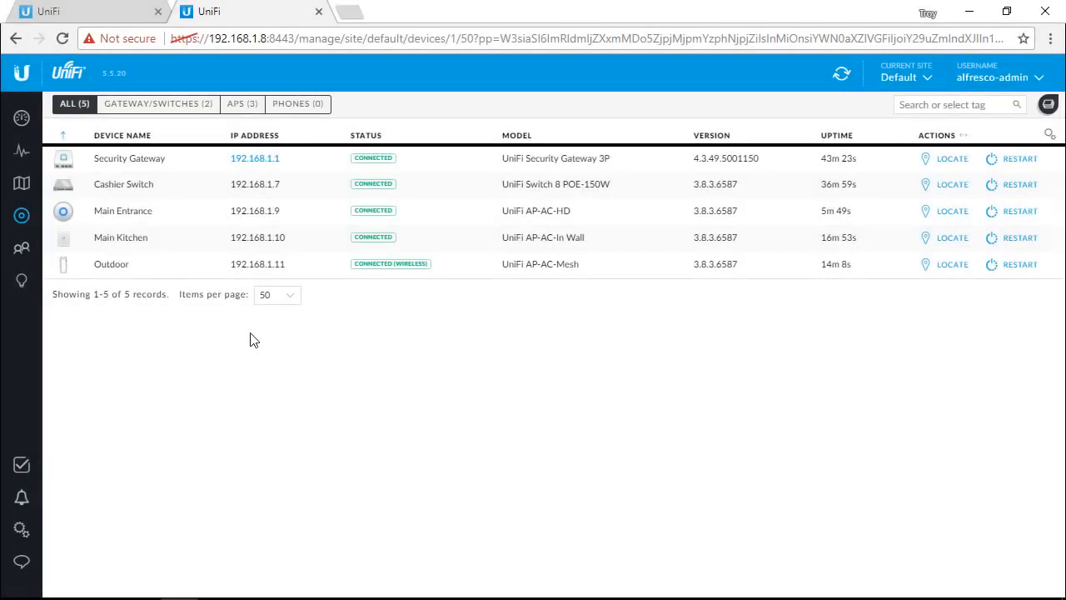
In the client list, set the alias of the wired client at 192.168.1.6 to its owner's first name plus Lenovo P50, and save it.
click(17, 250)
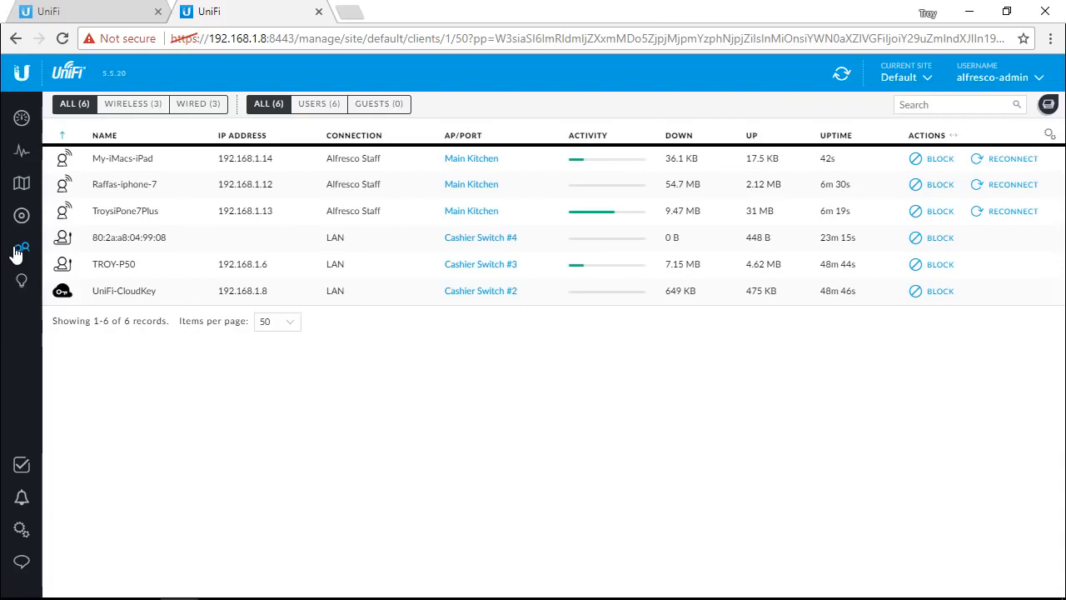
click(119, 274)
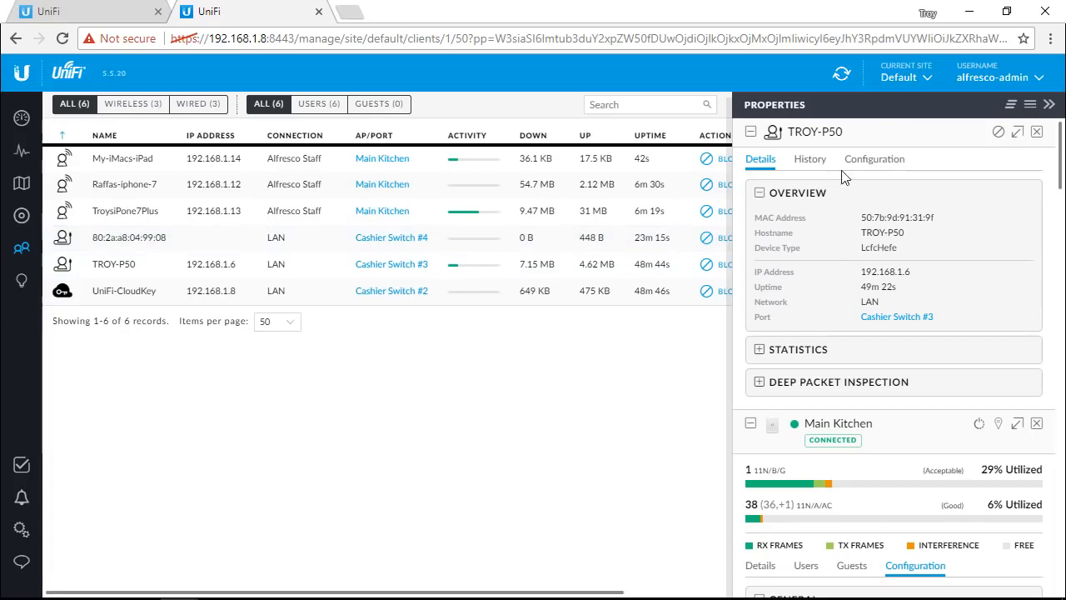
click(866, 159)
click(848, 237)
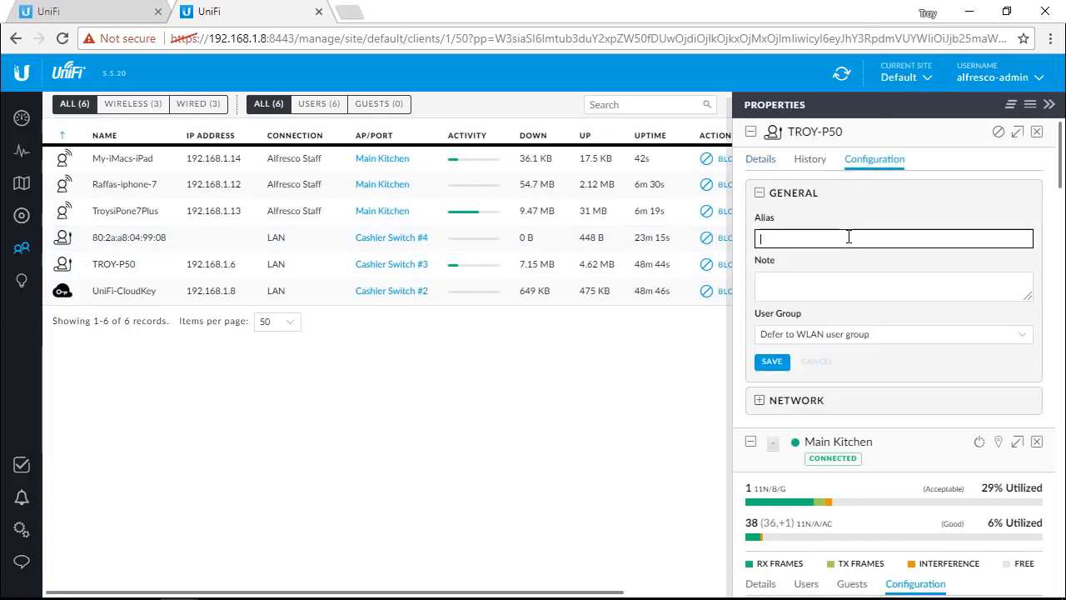
text(Troy's Lenovo P)
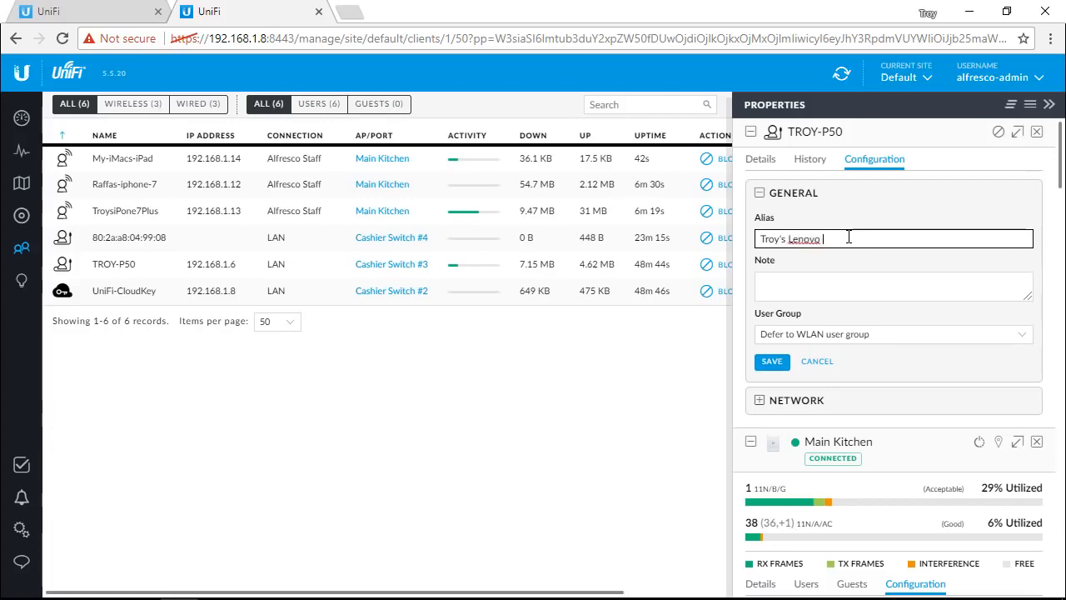
text(50)
click(780, 364)
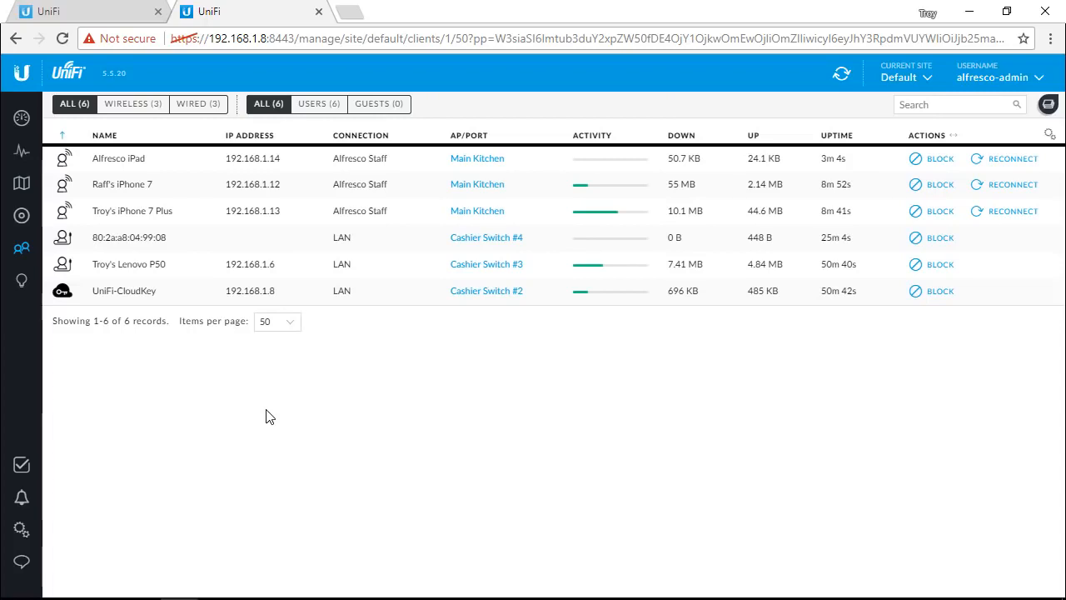
Review the controller's event log for the last hour, from the newest client connections down to the first device adoptions.
click(15, 474)
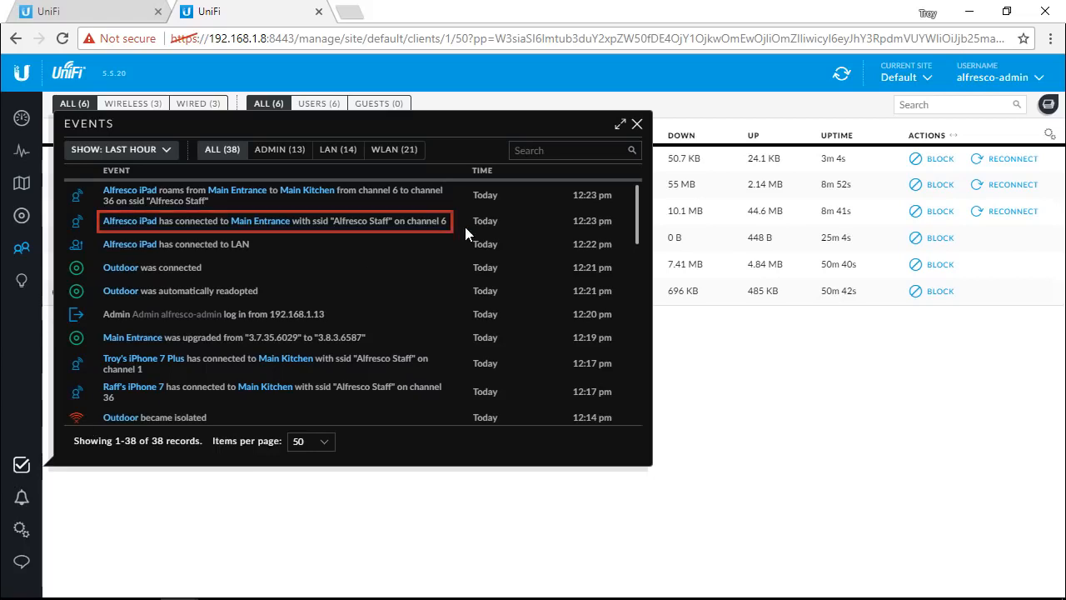
scroll(530, 223, down, 2)
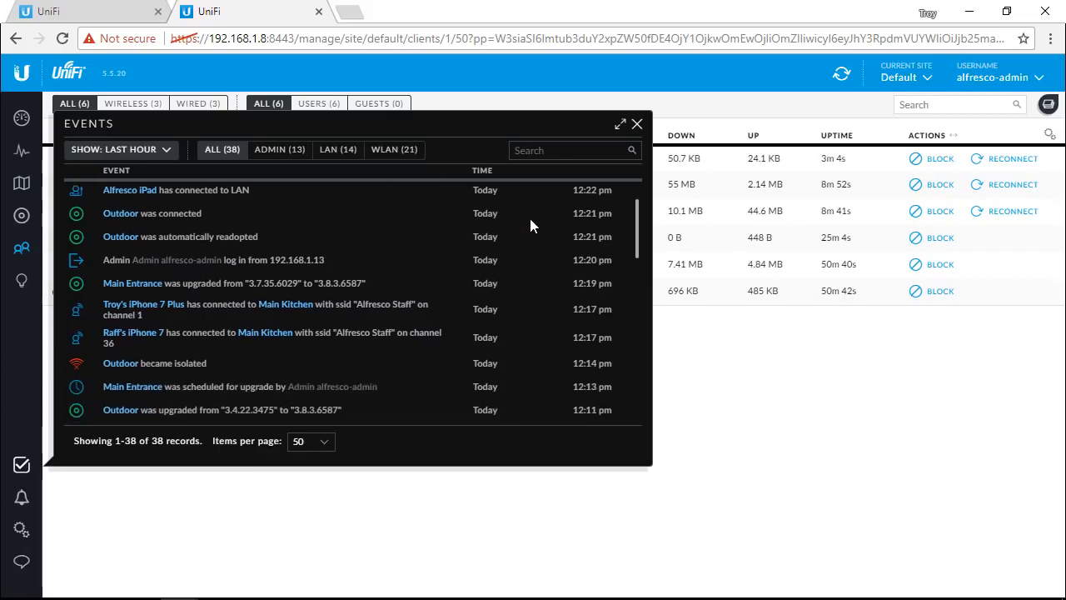
scroll(531, 223, down, 3)
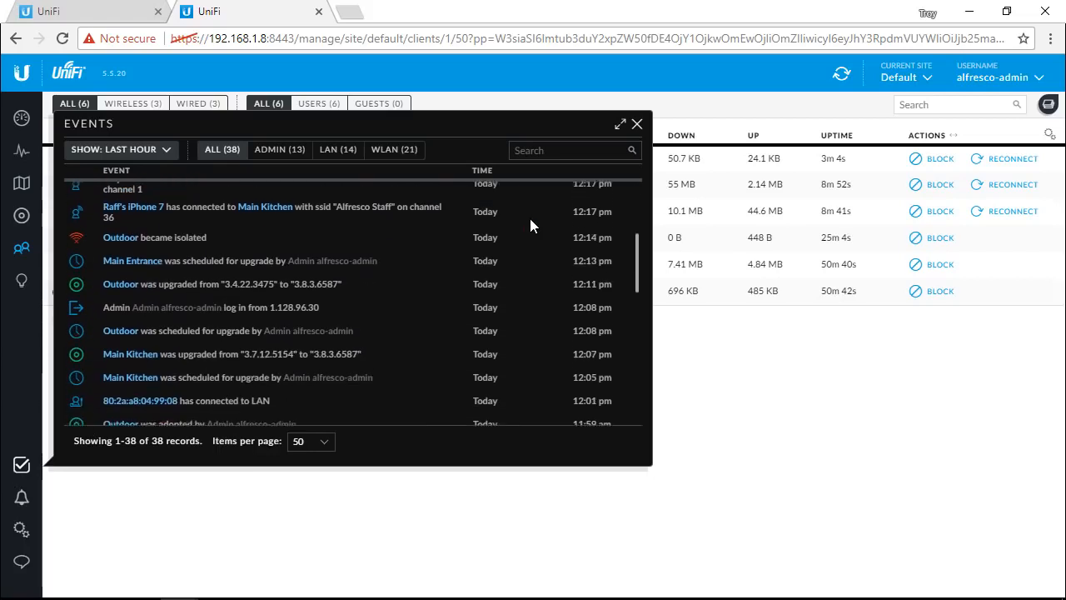
scroll(531, 220, down, 4)
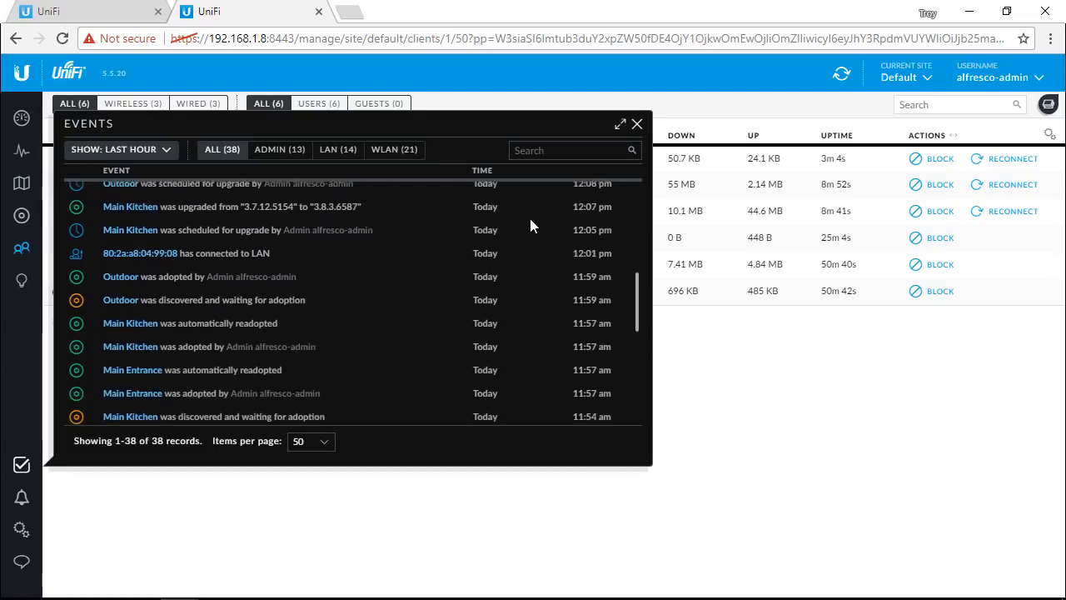
scroll(529, 218, down, 4)
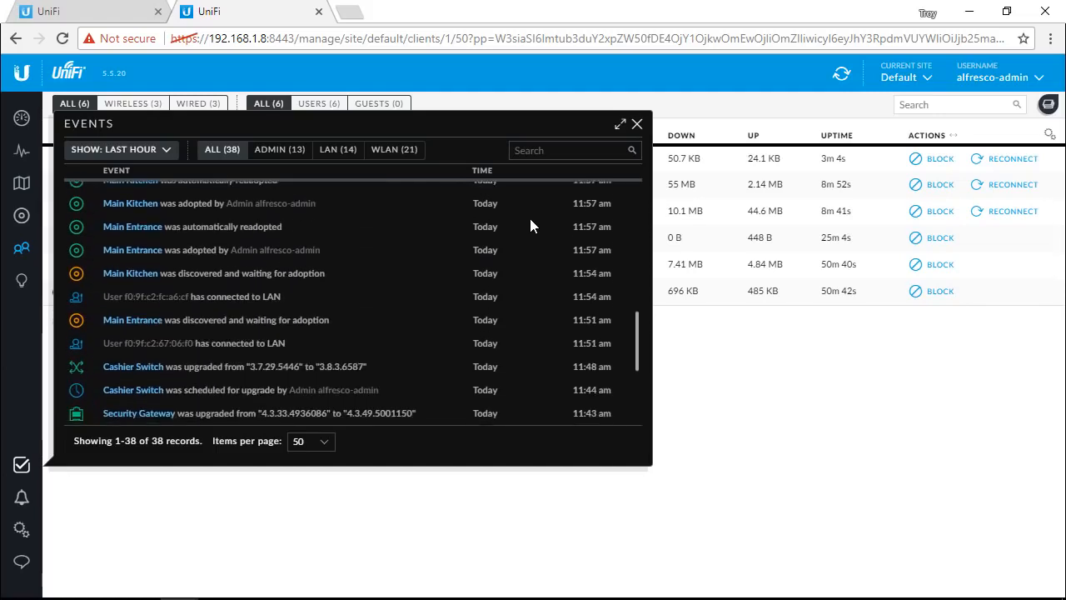
scroll(530, 222, down, 1)
scroll(531, 224, down, 2)
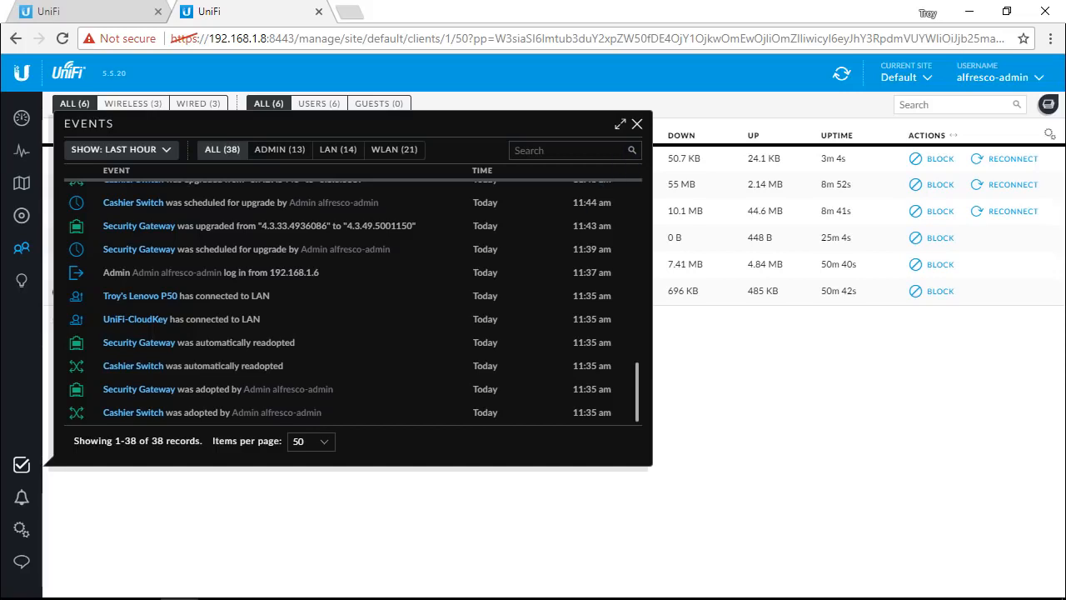
Leave the event log and start adding a new map in the map configuration, allowing the browser's location request.
click(637, 127)
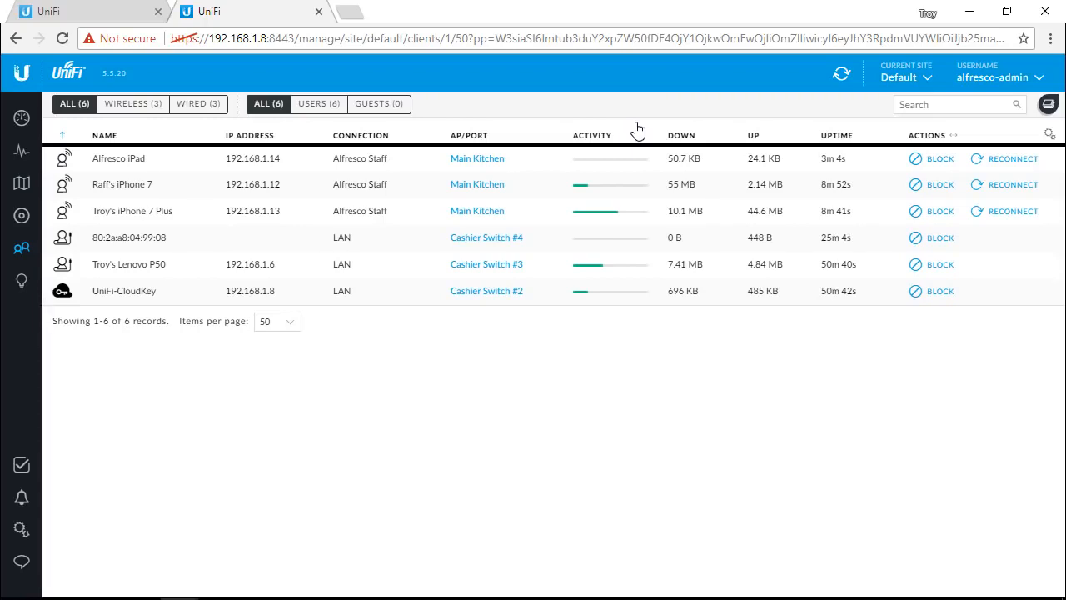
click(21, 185)
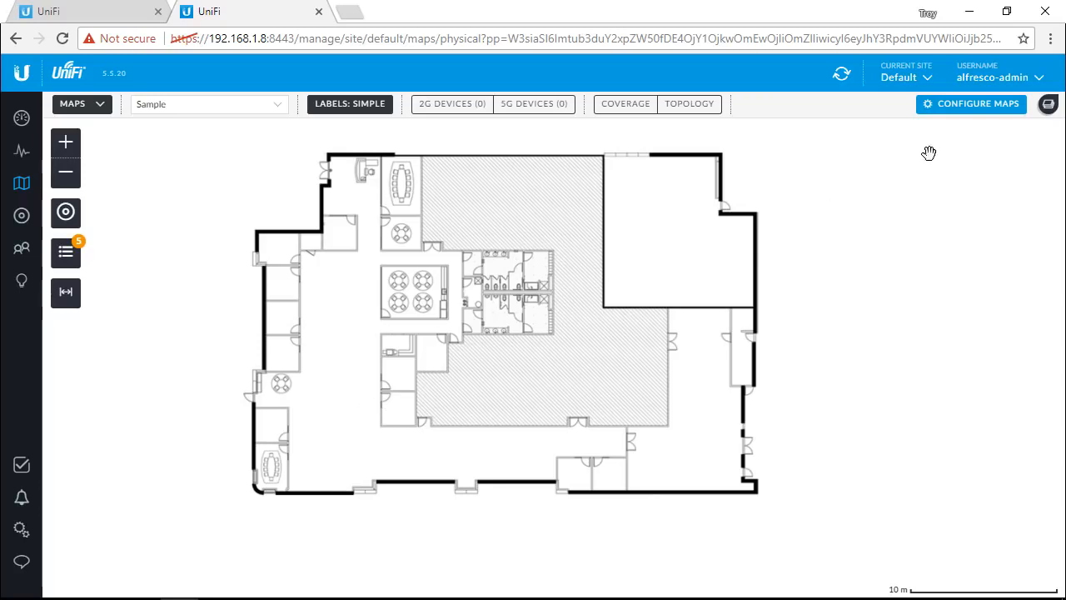
click(960, 113)
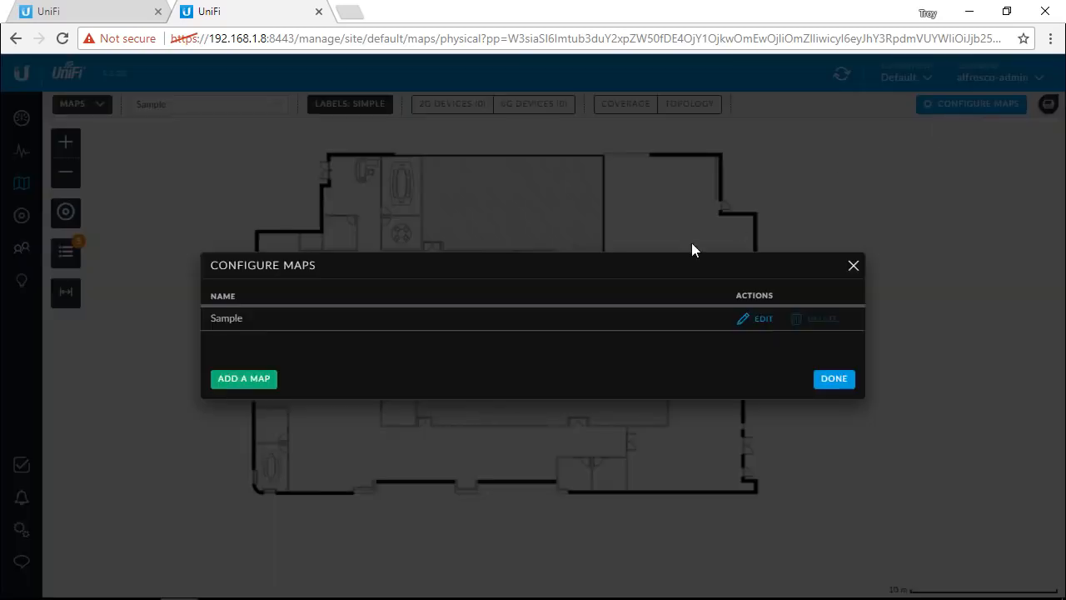
click(245, 379)
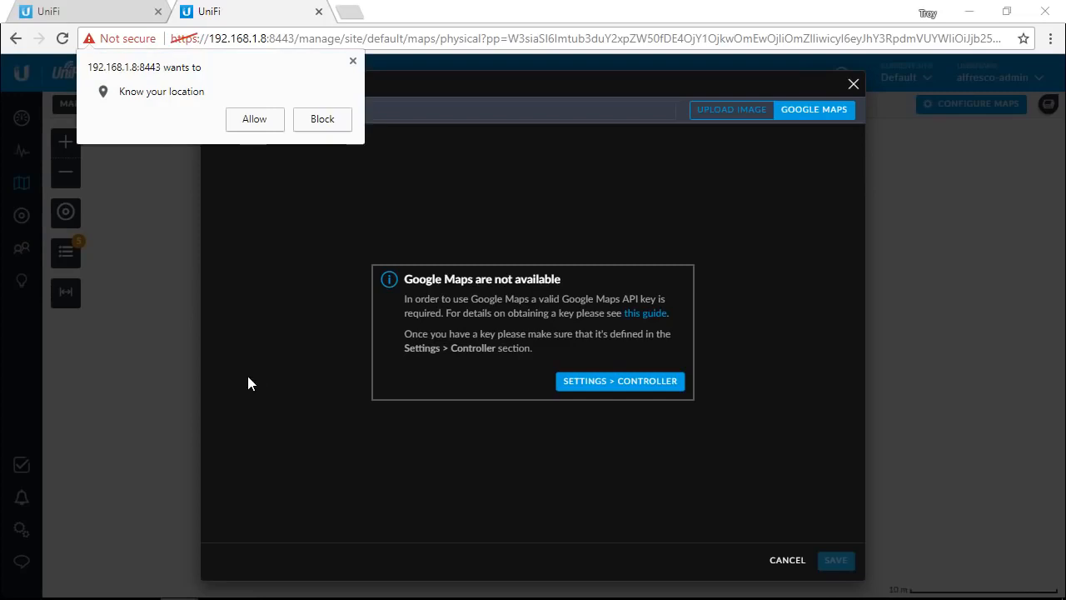
click(270, 123)
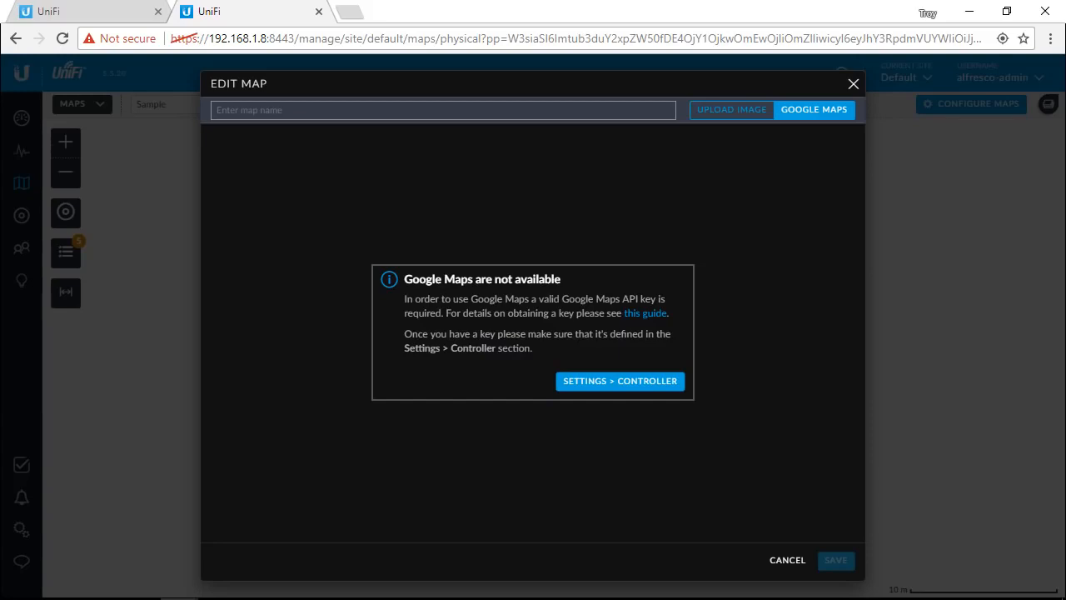
Upload the restaurant's zoned floor plan image for the new map, name it Hamilton Avenue and save it.
click(728, 117)
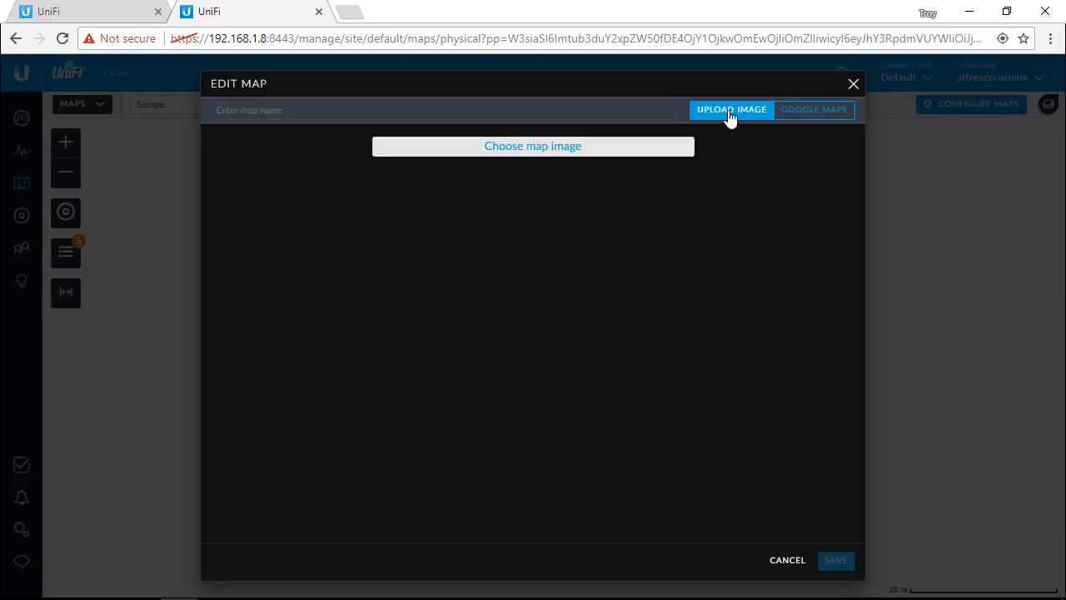
click(550, 152)
double_click(339, 147)
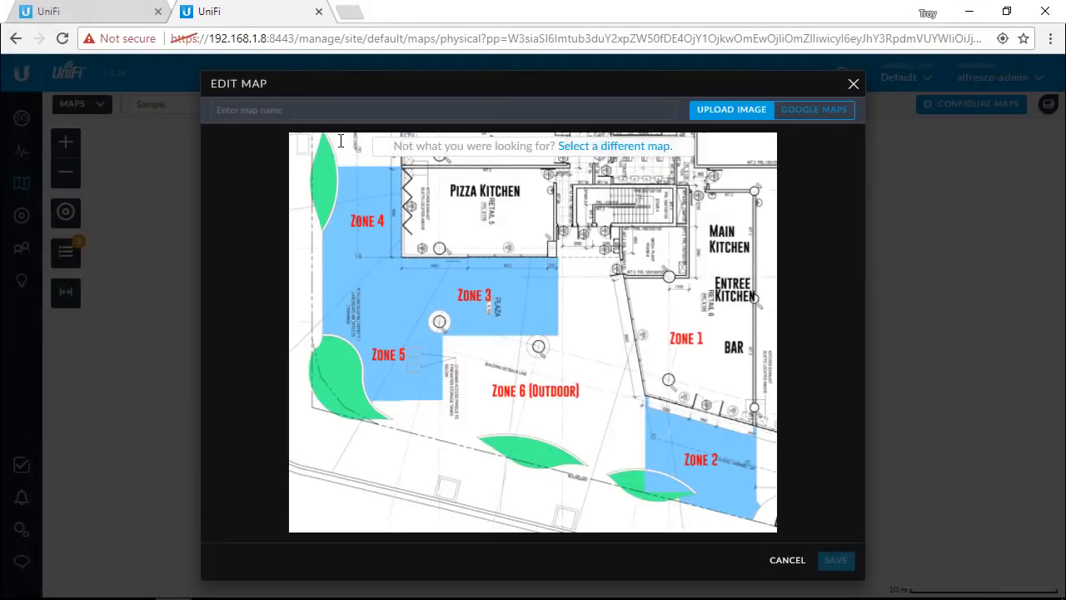
click(401, 111)
text(H)
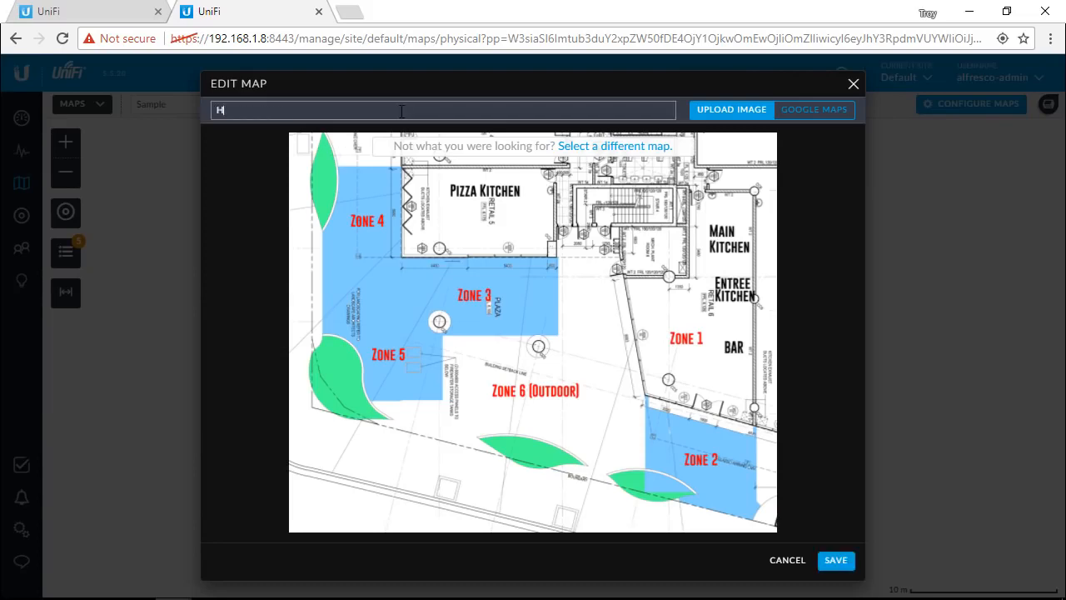
text(amilton Avenue)
click(835, 561)
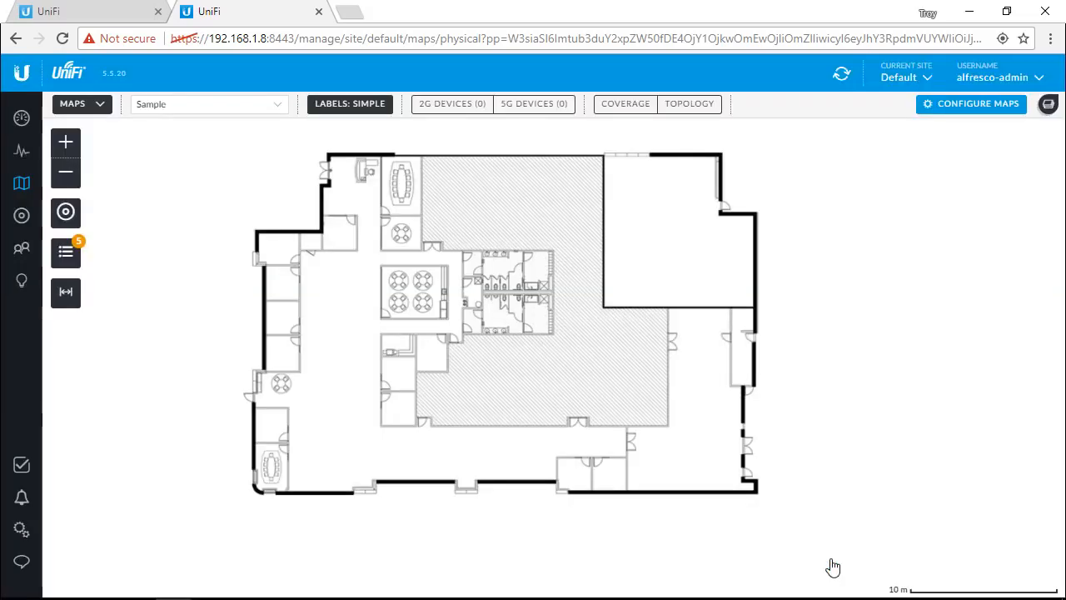
Display the Hamilton Avenue map instead of Sample, with the floor plan's kitchens and zones in view.
click(283, 107)
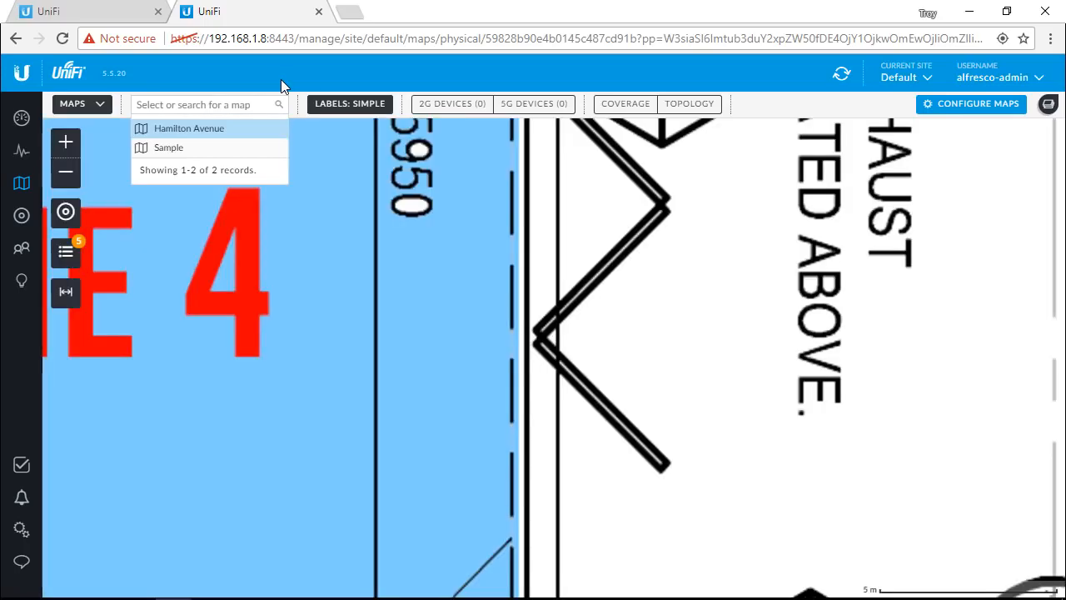
click(281, 97)
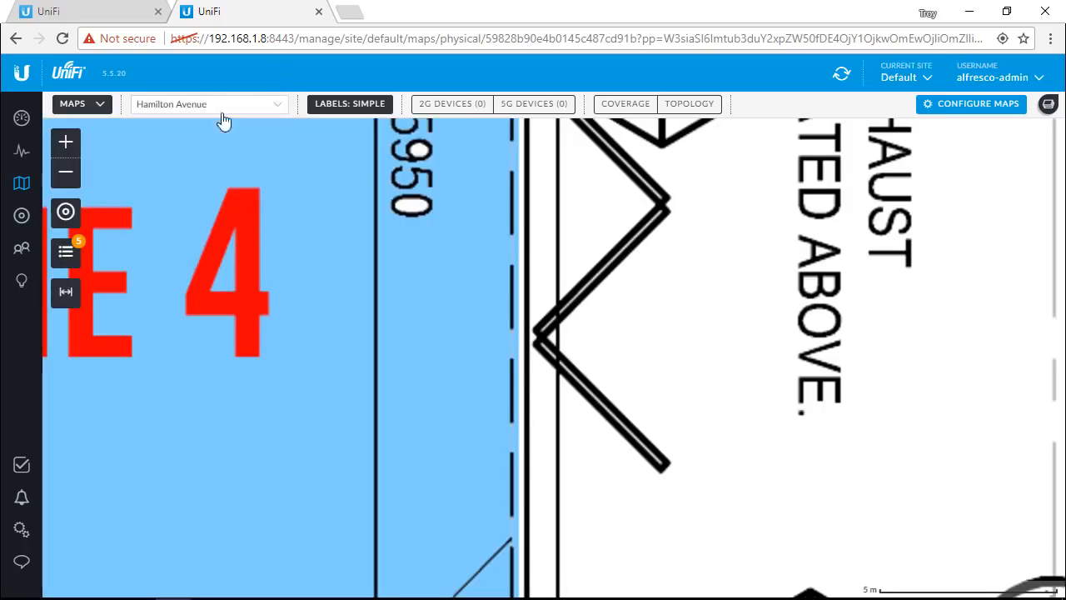
click(76, 188)
click(71, 184)
click(72, 183)
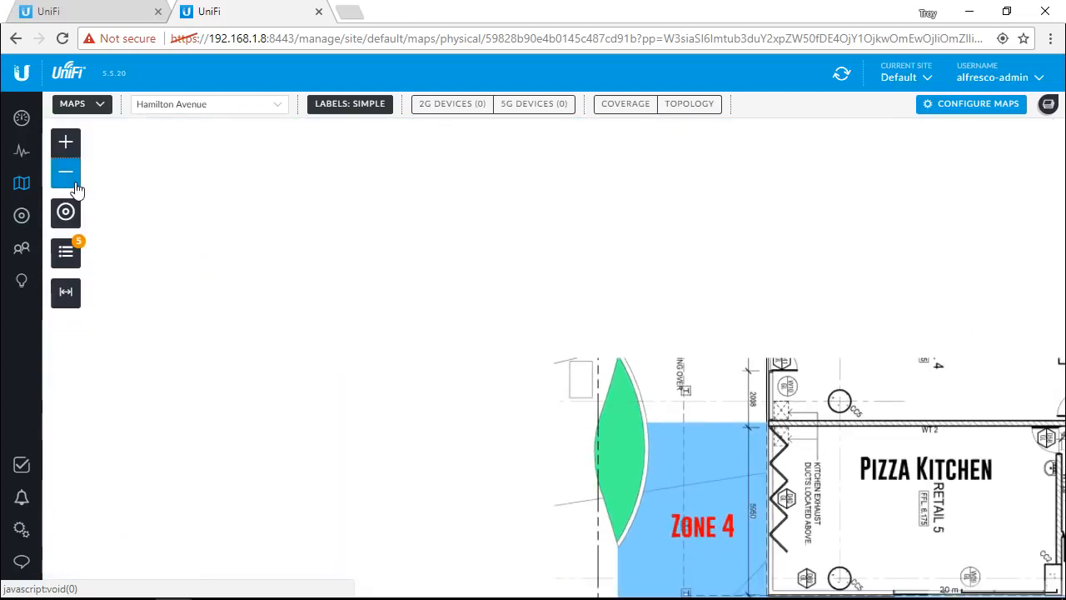
drag(745, 534, 474, 335)
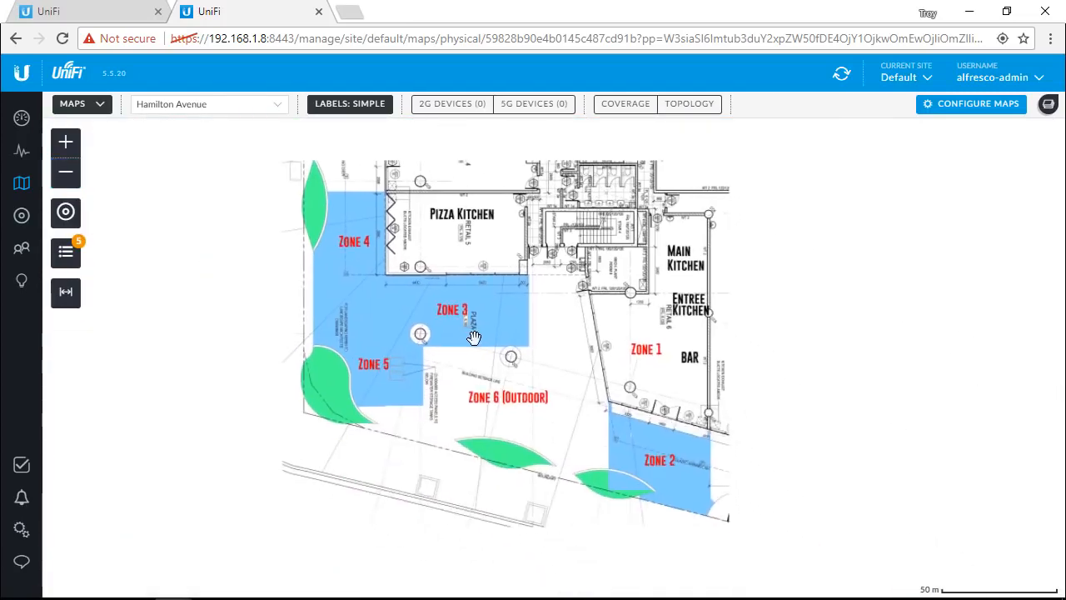
click(67, 143)
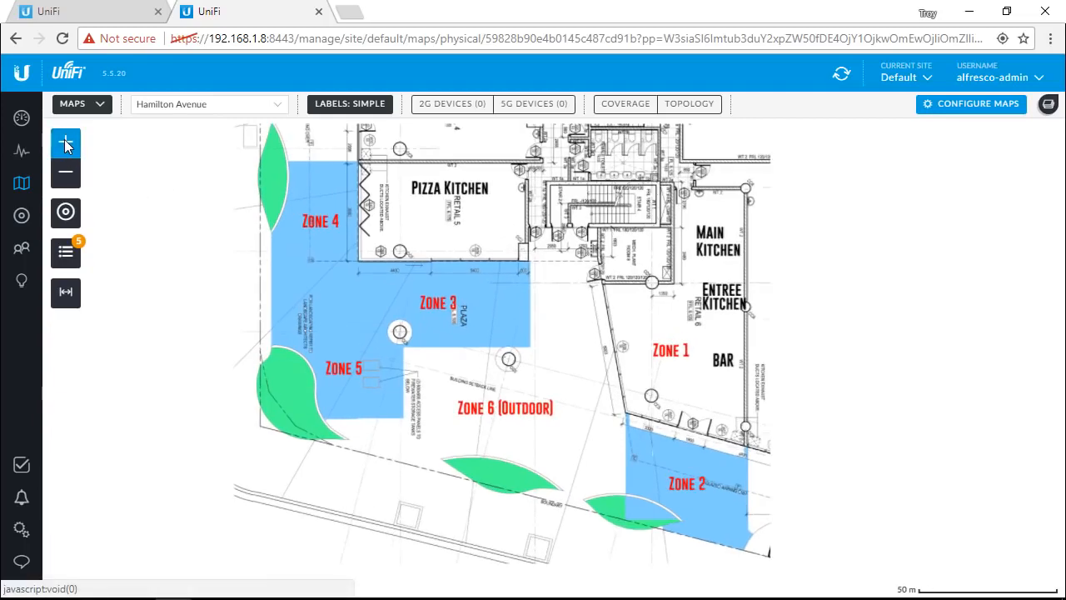
click(67, 144)
drag(432, 277, 458, 303)
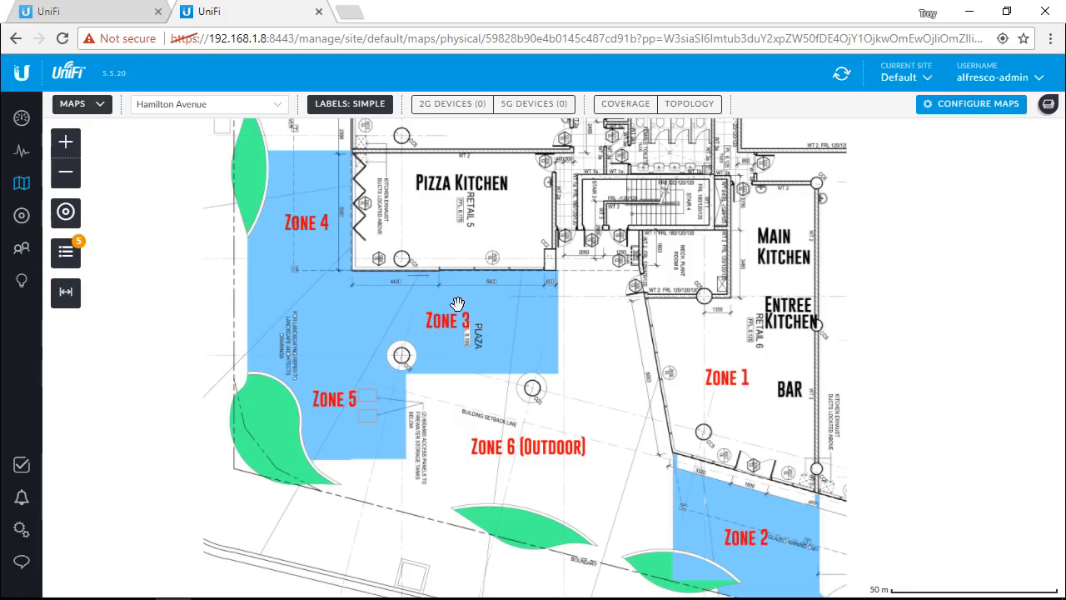
Set the map scale with a line along the Pizza Kitchen's wall bordering Zone 3, defining its distance as 10.3 m.
click(66, 293)
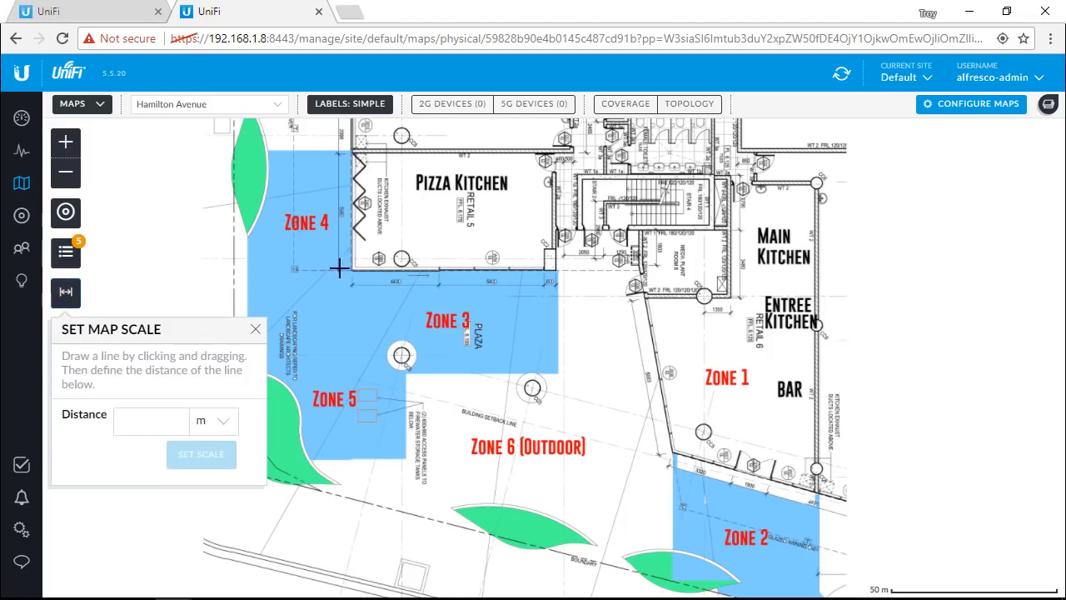
drag(355, 270, 560, 270)
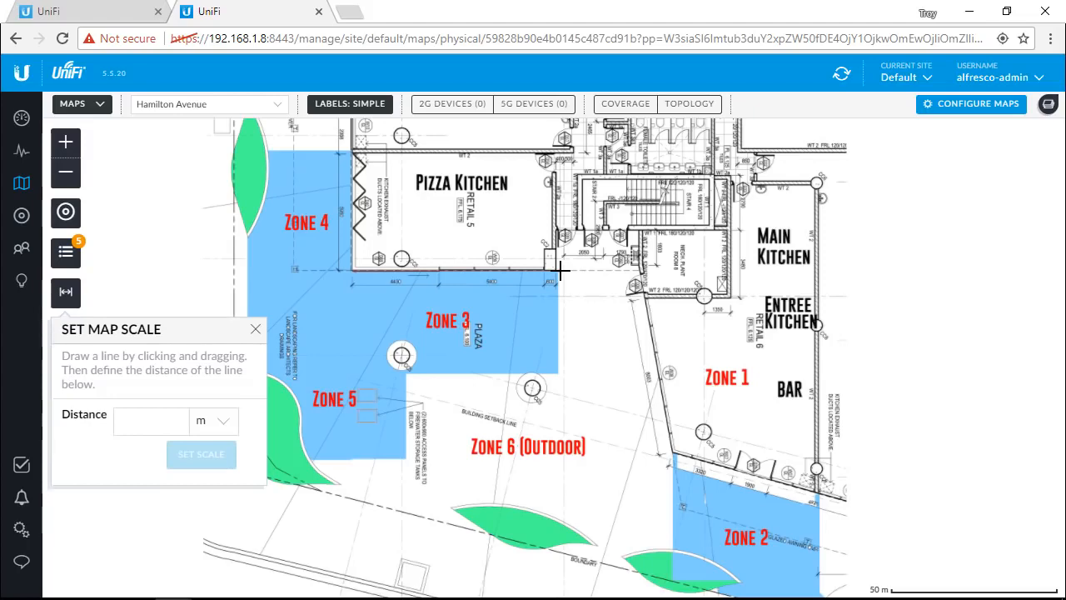
click(162, 416)
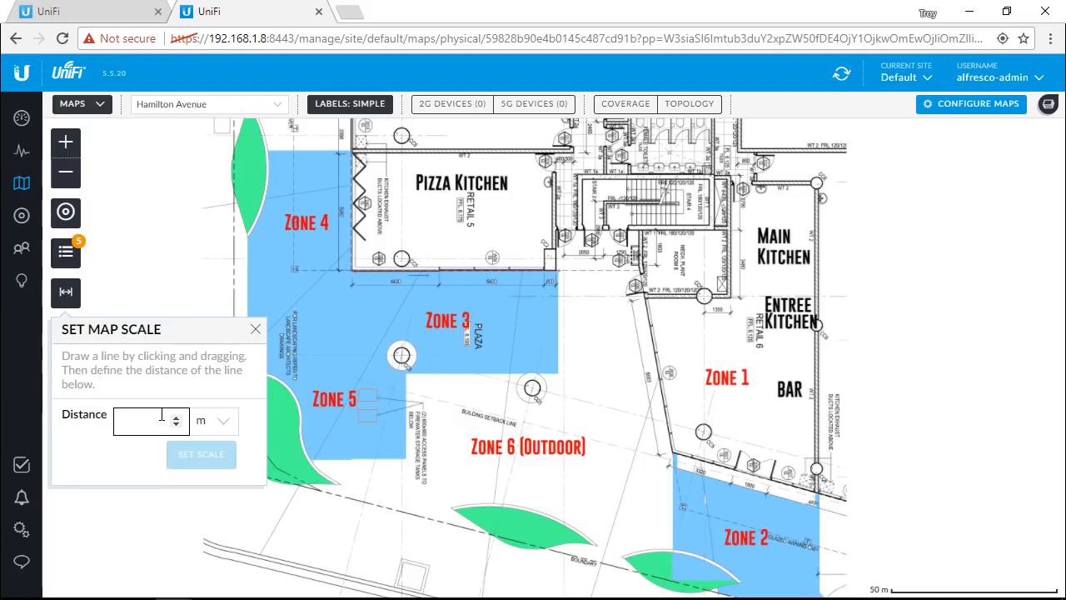
text(10.3)
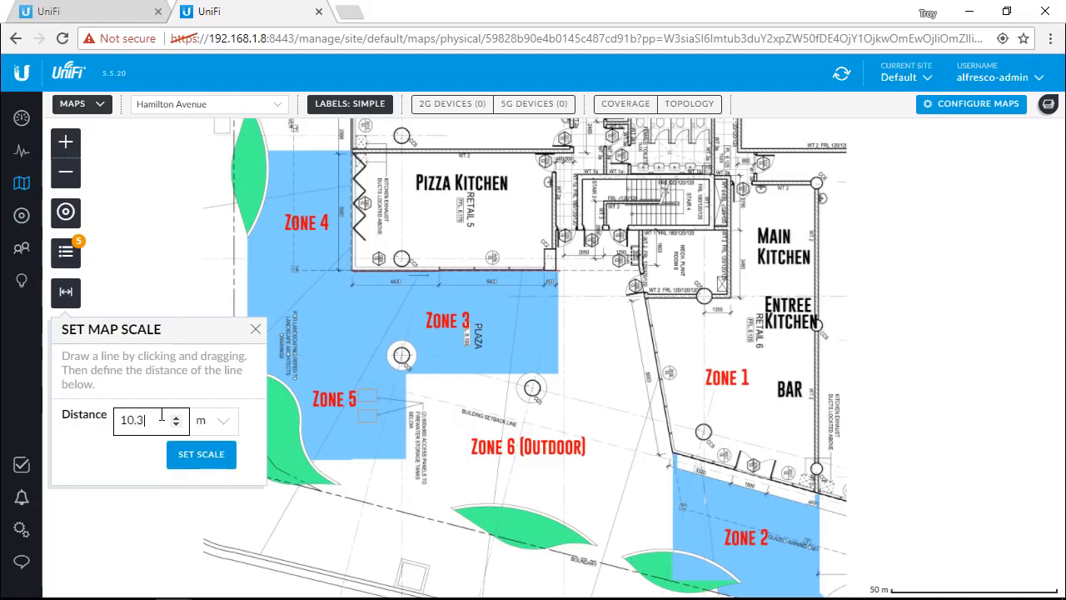
click(191, 457)
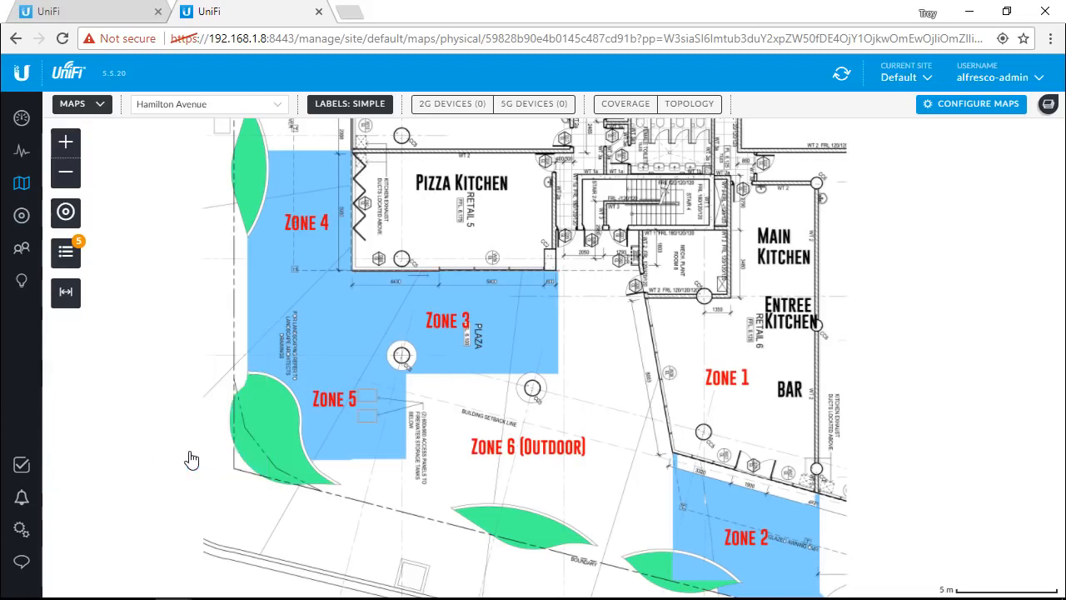
From the unplaced devices, place the Main Entrance access point near Zone 5 and the Cashier Switch in the Pizza Kitchen.
click(69, 255)
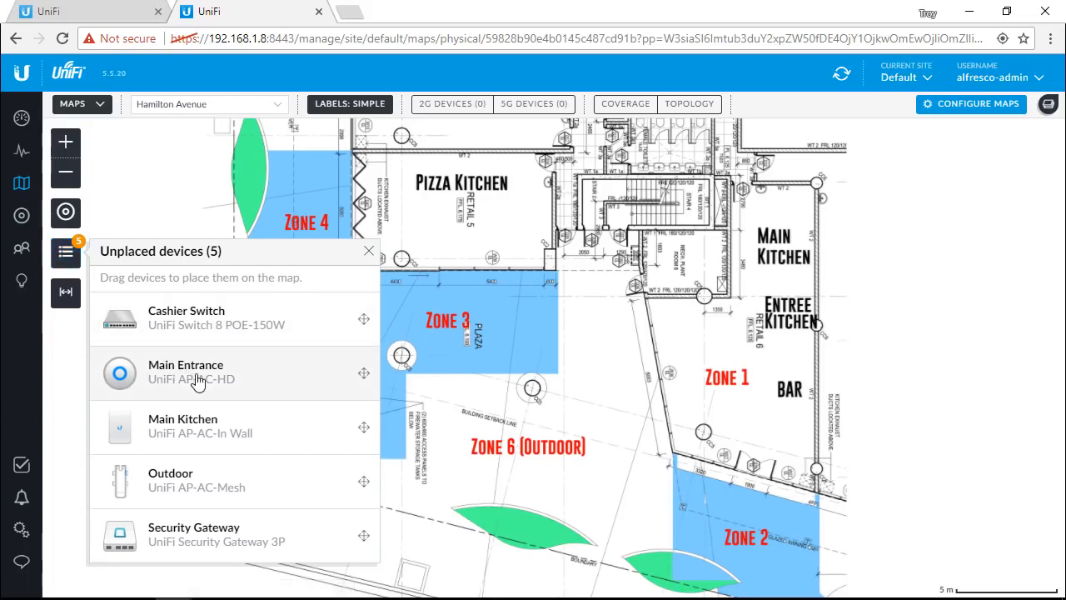
drag(198, 379, 400, 375)
drag(209, 325, 406, 249)
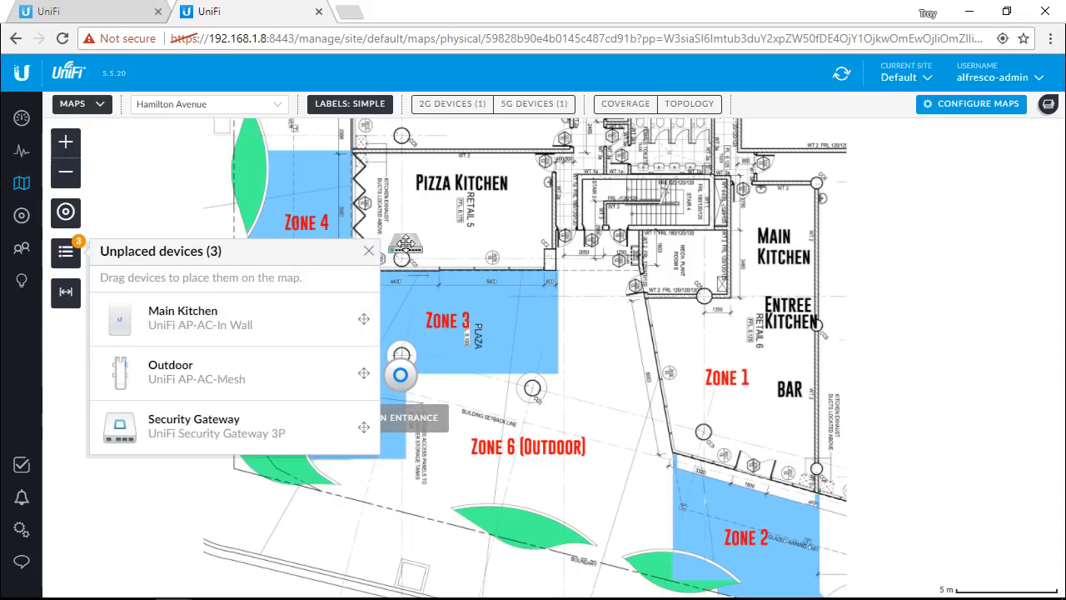
Place Main Kitchen by its label, Outdoor in Zone 6 and Security Gateway below Bar, and reposition Main Entrance between Zones 3 and 4.
drag(170, 308, 750, 220)
drag(175, 323, 561, 495)
drag(182, 332, 779, 450)
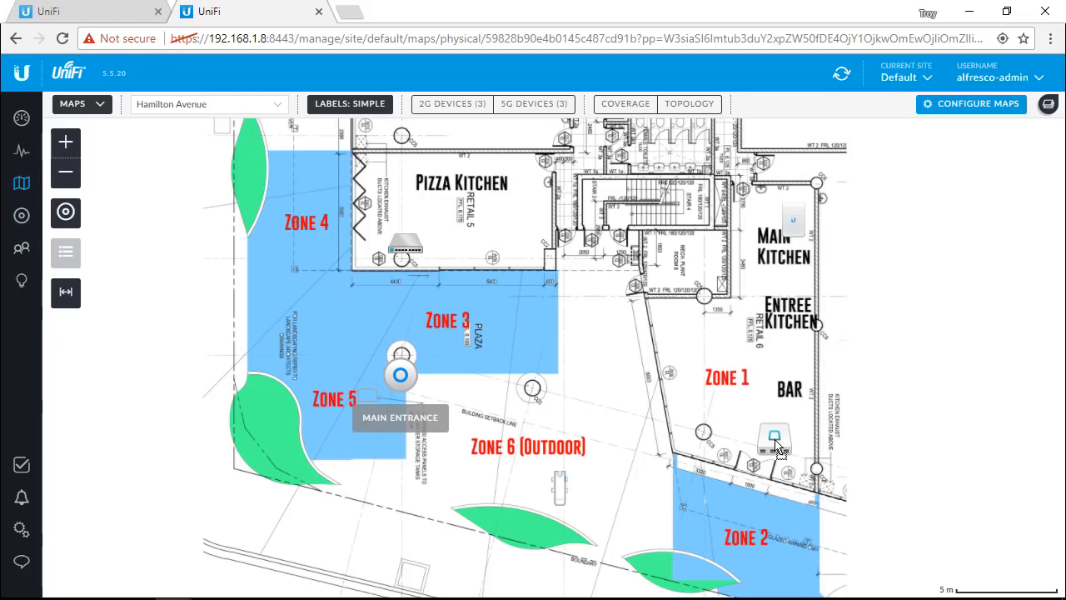
drag(398, 367, 349, 294)
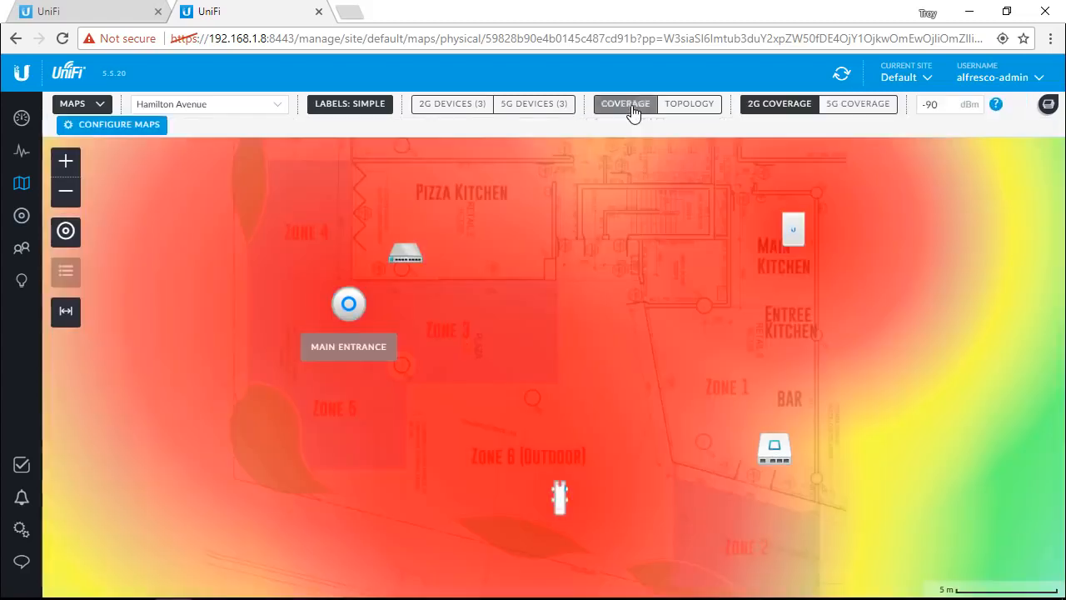
Examine the 2G and 5G coverage heat maps and overlay the device topology links on the floor plan.
click(631, 114)
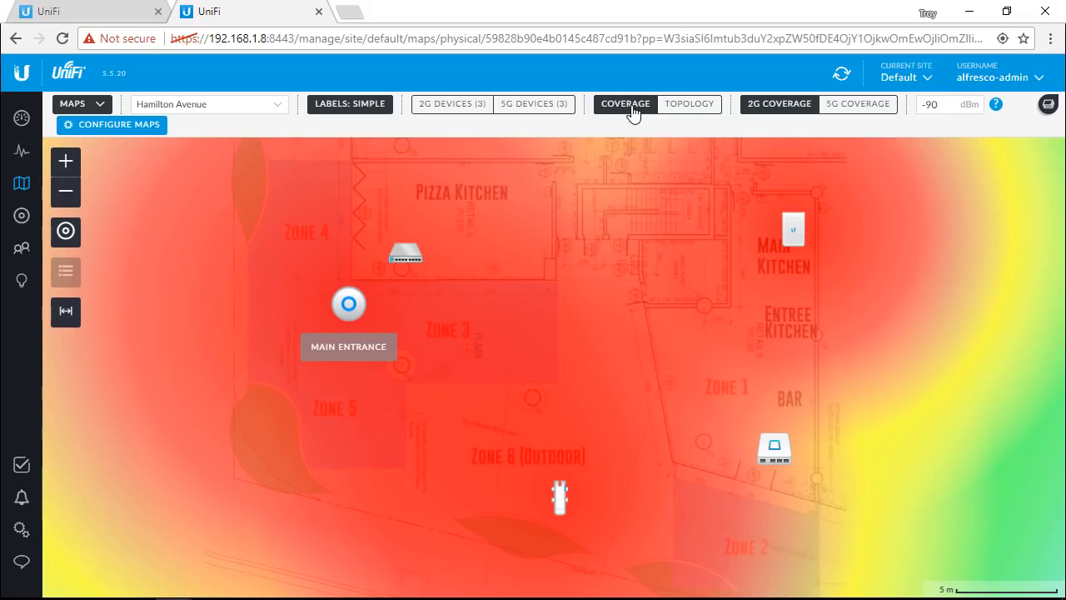
click(853, 112)
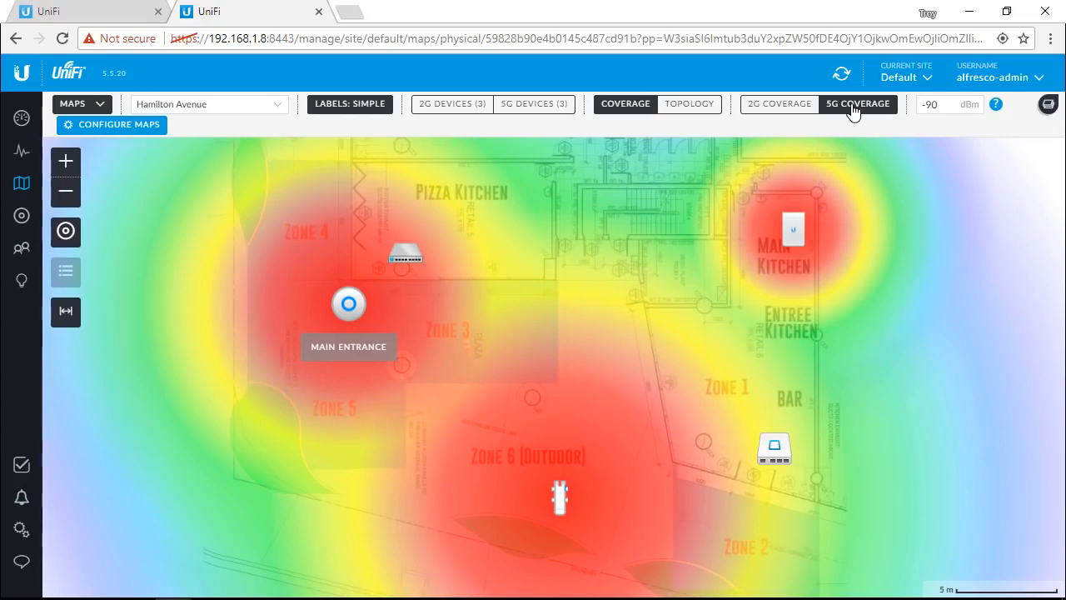
click(696, 107)
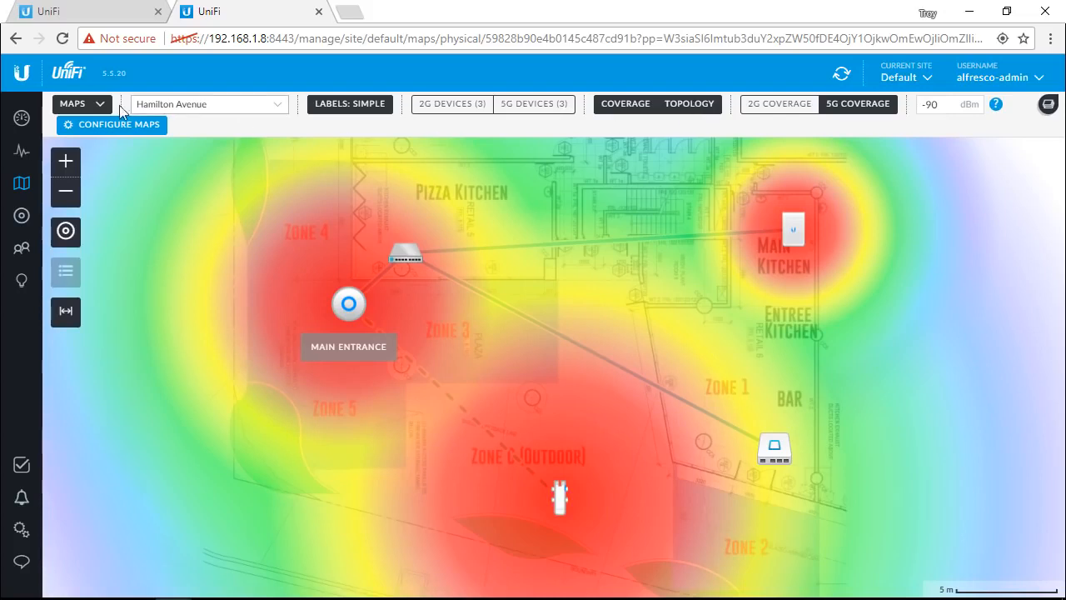
Switch from the floor plan to the Topology diagram and show its link labels and connected clients.
click(93, 109)
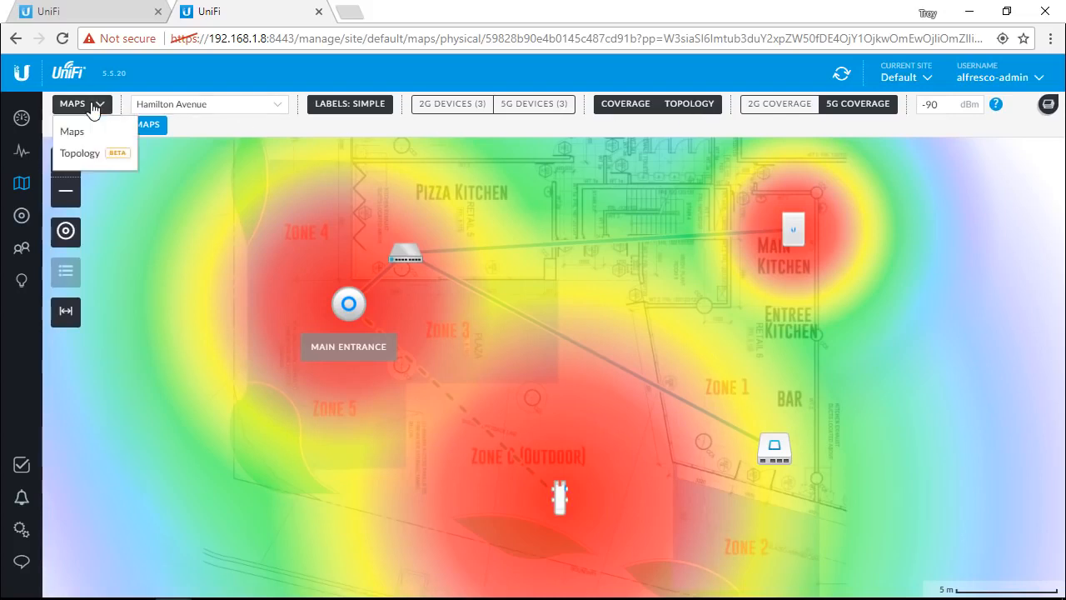
click(80, 154)
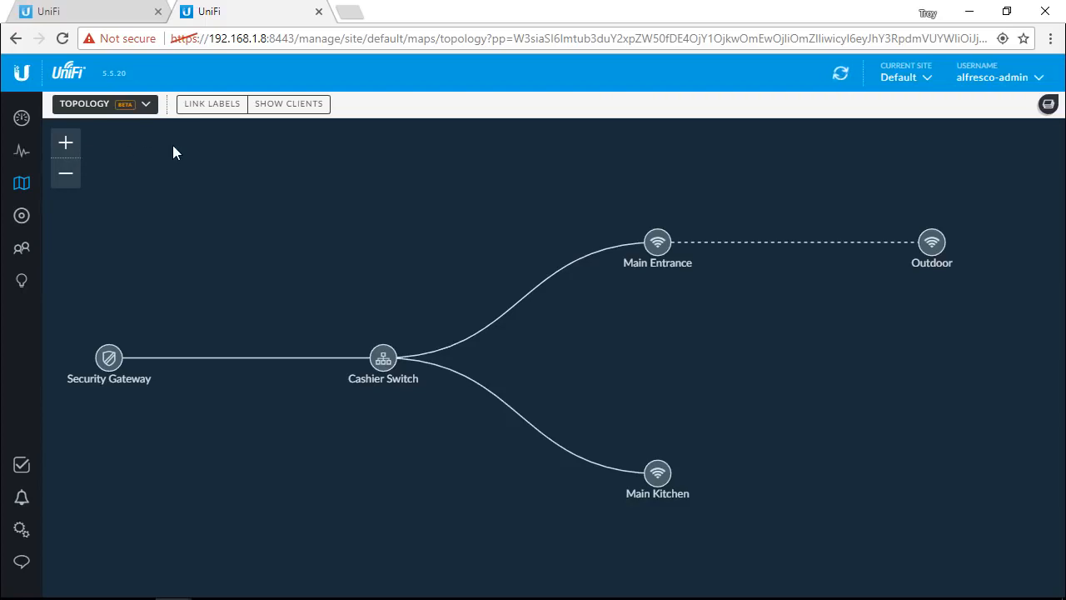
click(209, 107)
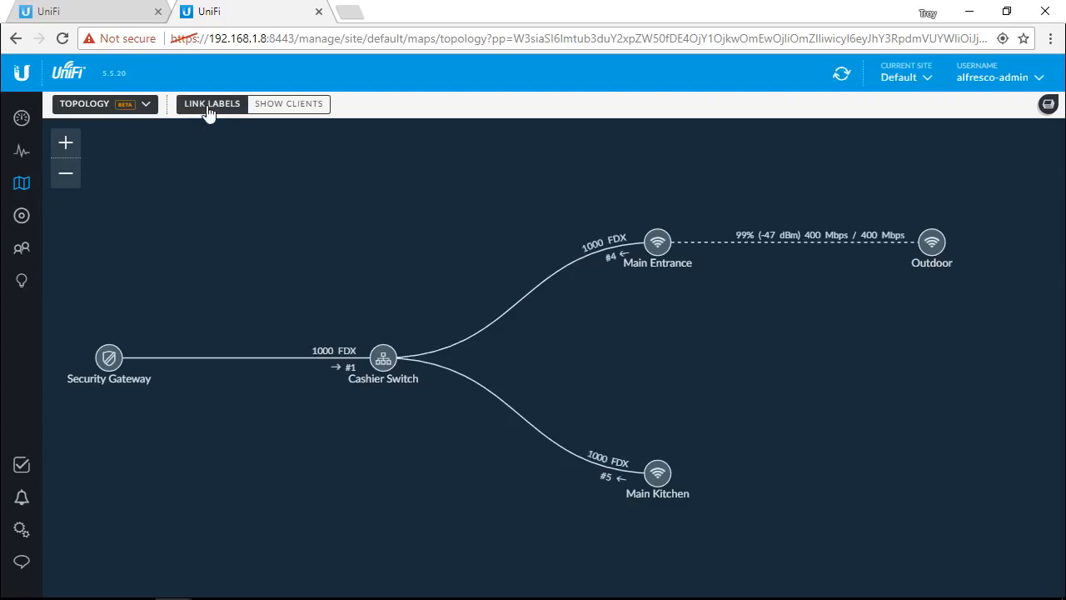
click(294, 106)
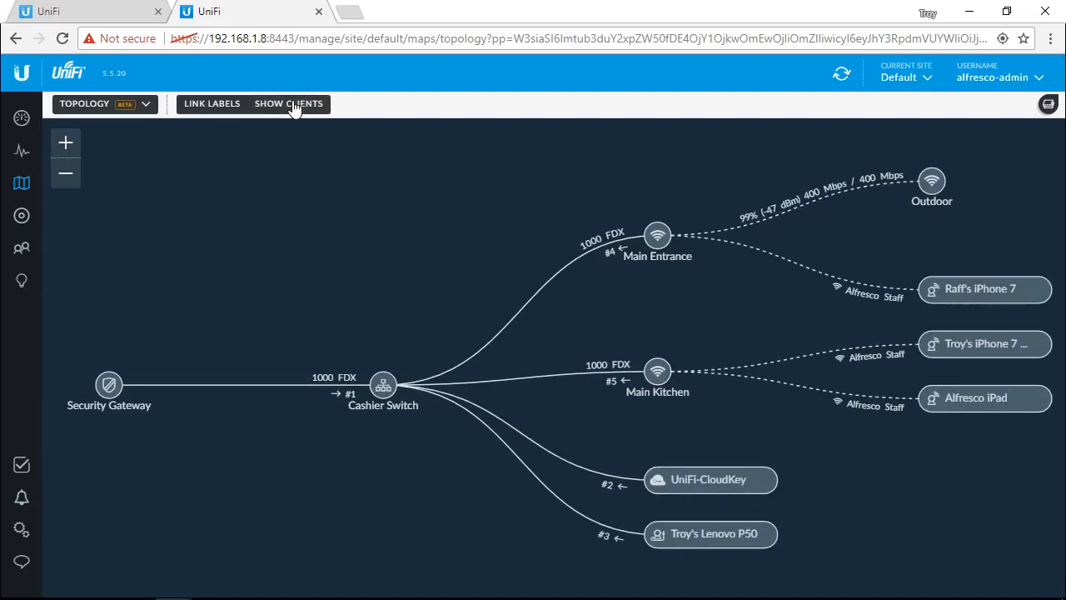